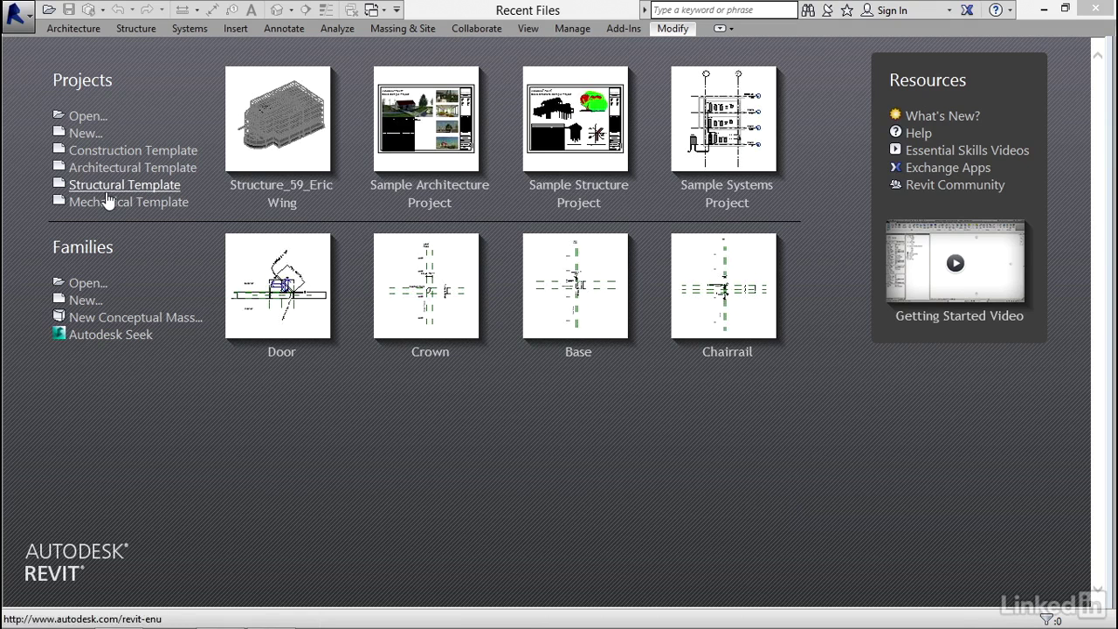
# Step: Create a new door family from the Door.rft template
pyautogui.click(60, 299)
pyautogui.click(250, 361)
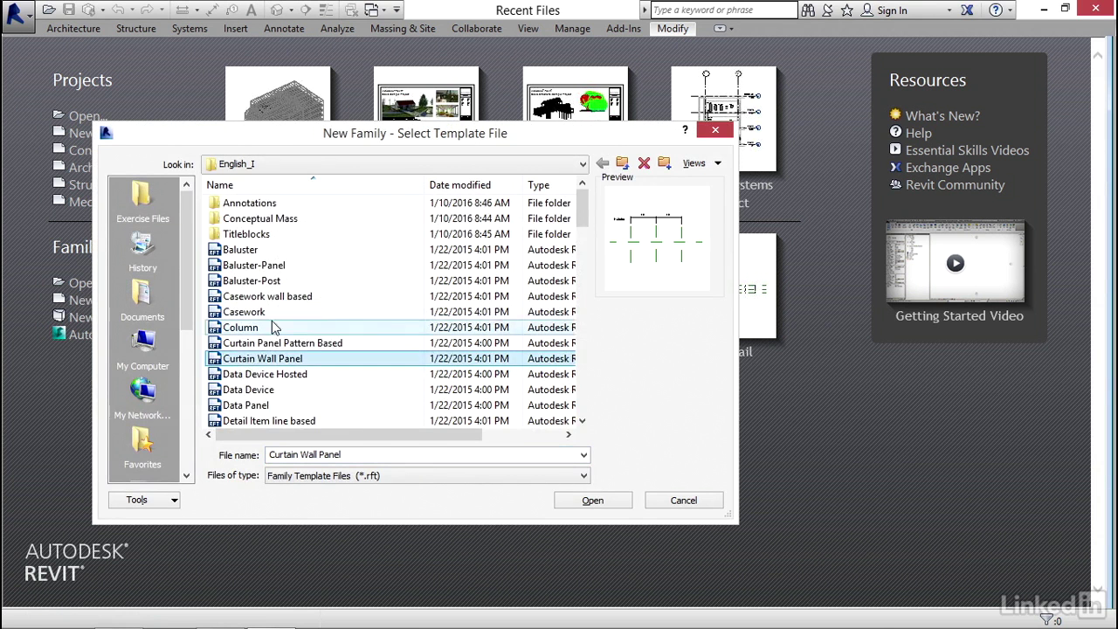
pyautogui.scroll(-3, 262, 371)
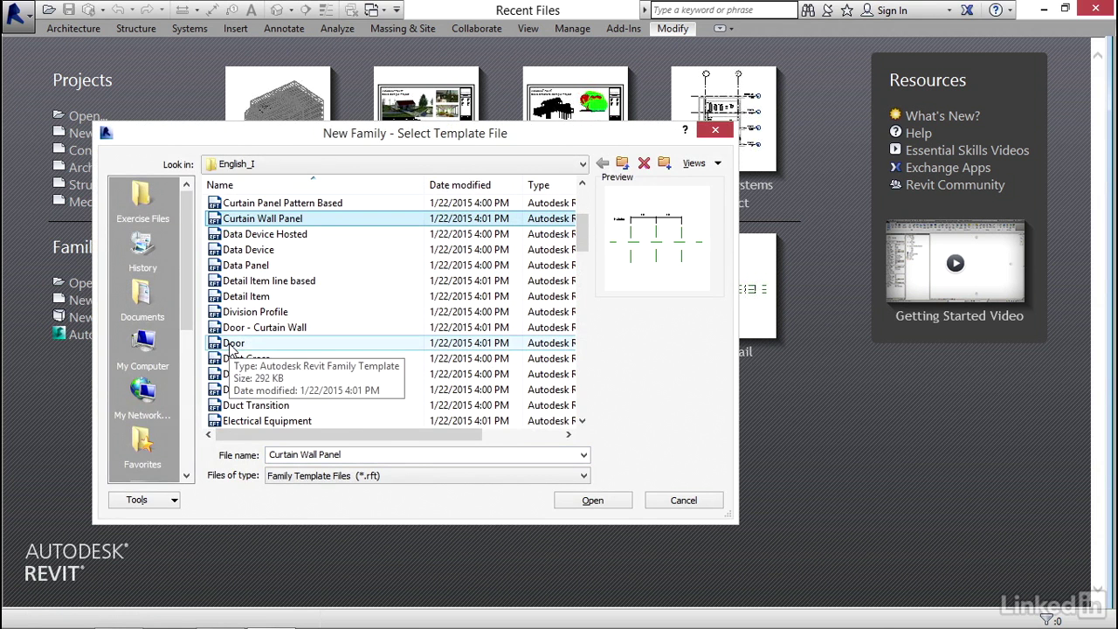
pyautogui.click(250, 344)
pyautogui.click(581, 500)
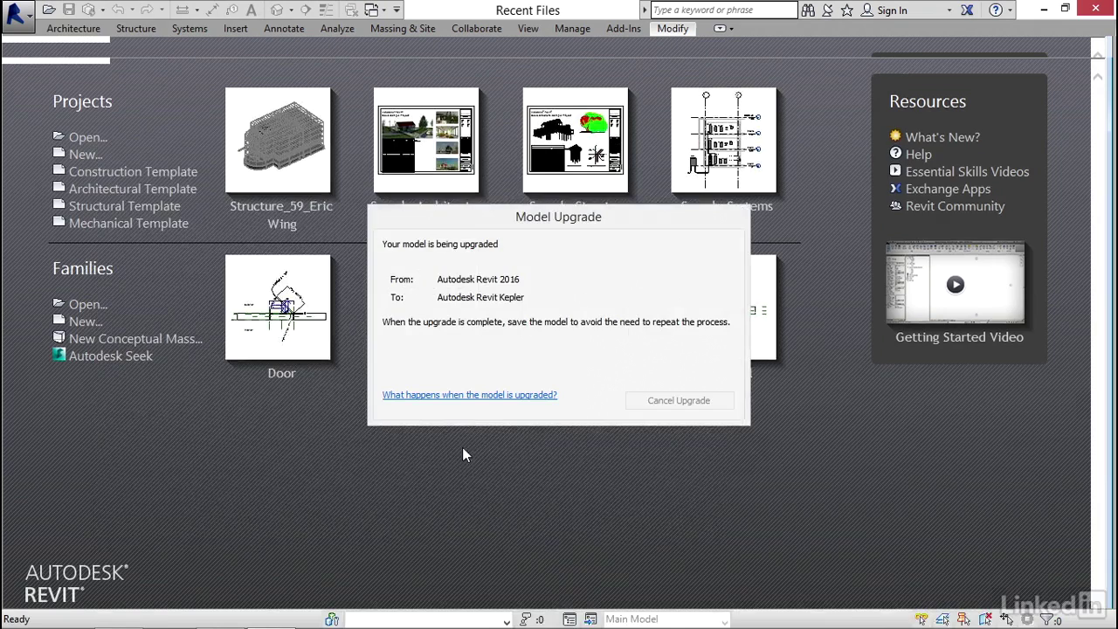
# Step: Inspect the Height parameter (7' 0") in Family Types, cancelling its properties unchanged
pyautogui.moveTo(566, 434)
pyautogui.mouseDown(button='middle')
pyautogui.moveTo(524, 421)
pyautogui.moveTo(587, 416)
pyautogui.mouseUp(button='middle')
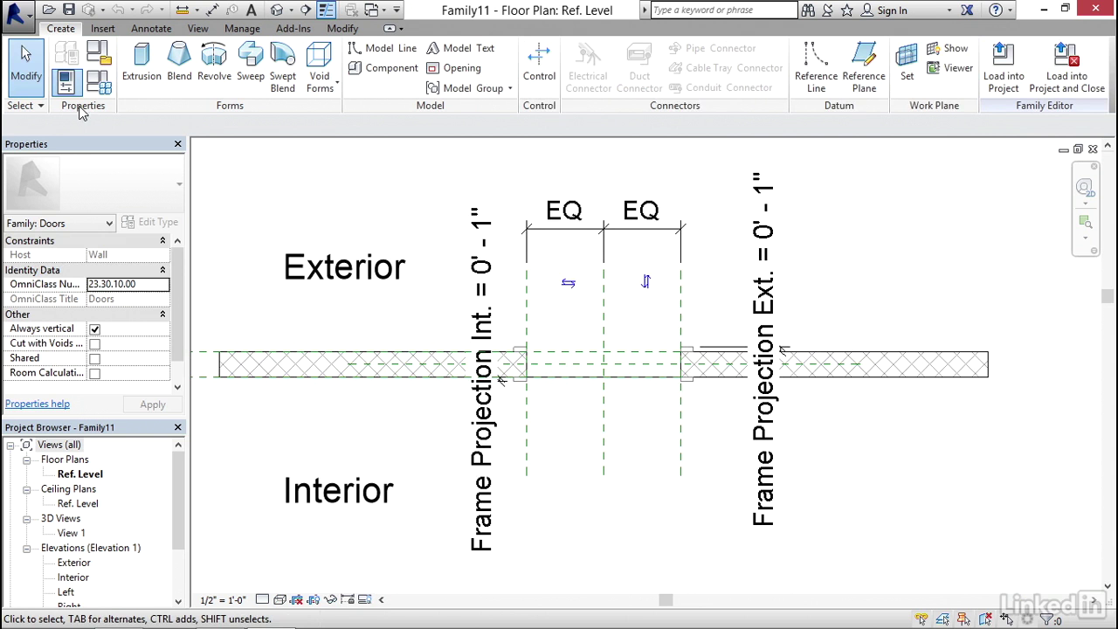
pyautogui.click(102, 89)
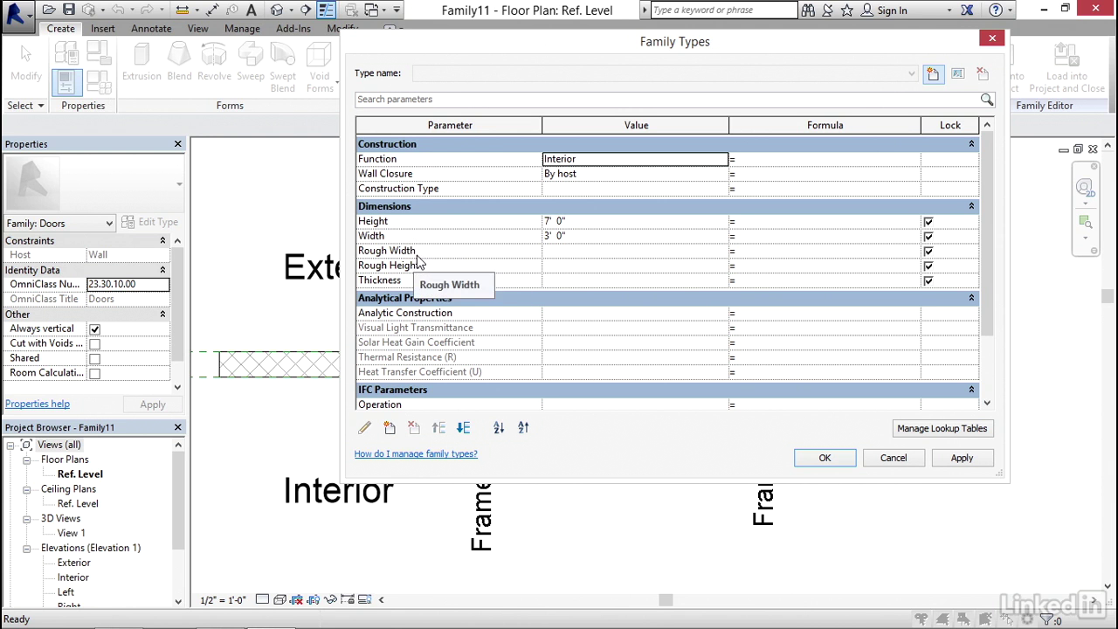
pyautogui.click(377, 222)
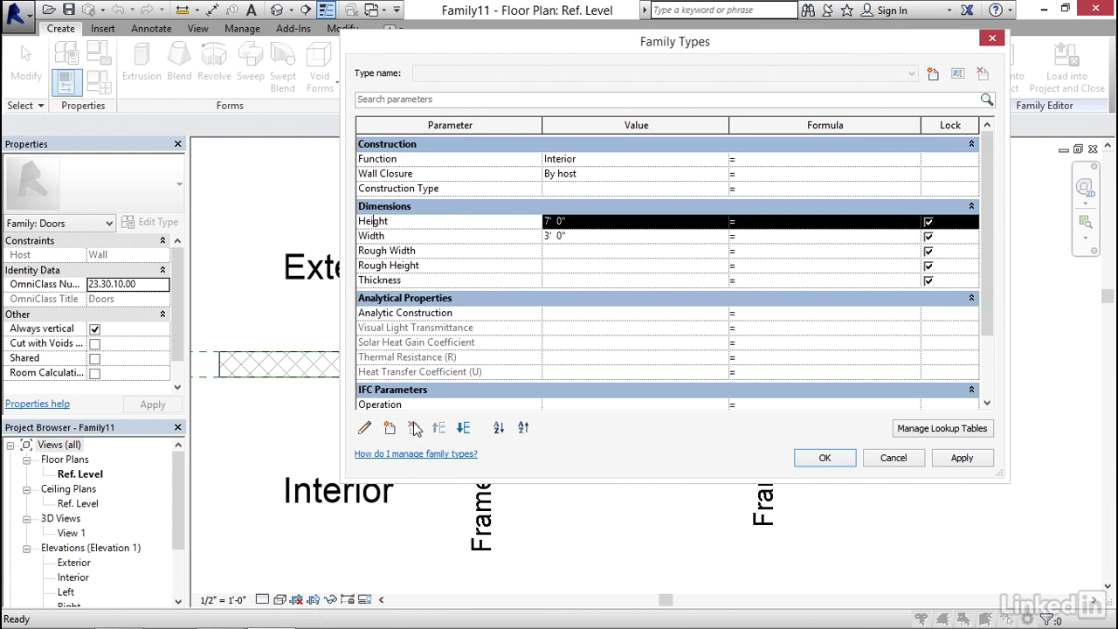
pyautogui.click(365, 430)
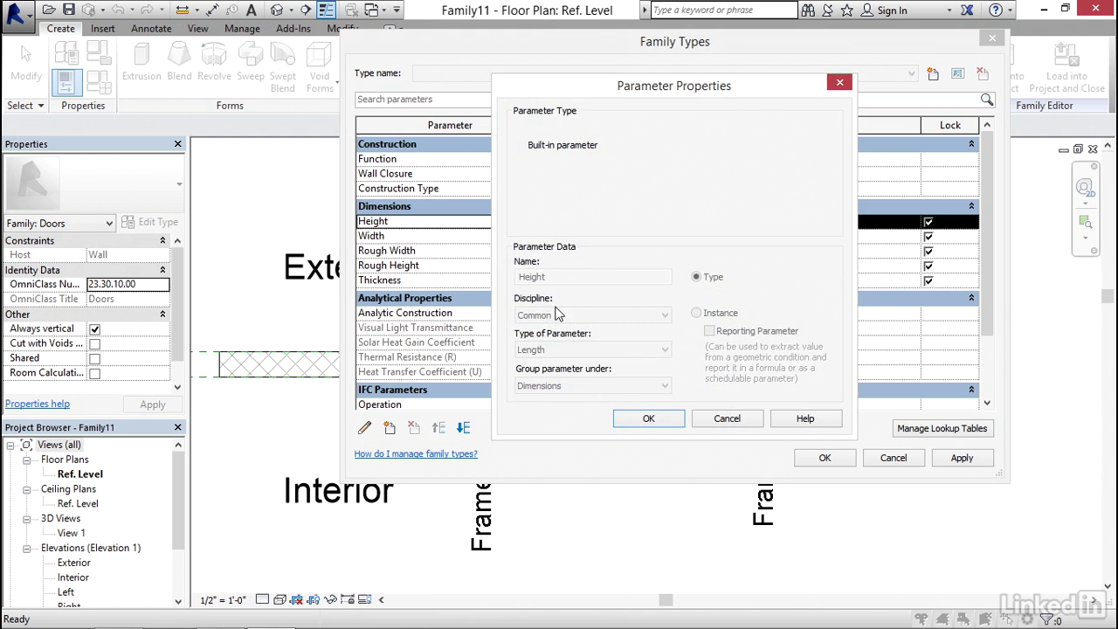
pyautogui.click(726, 419)
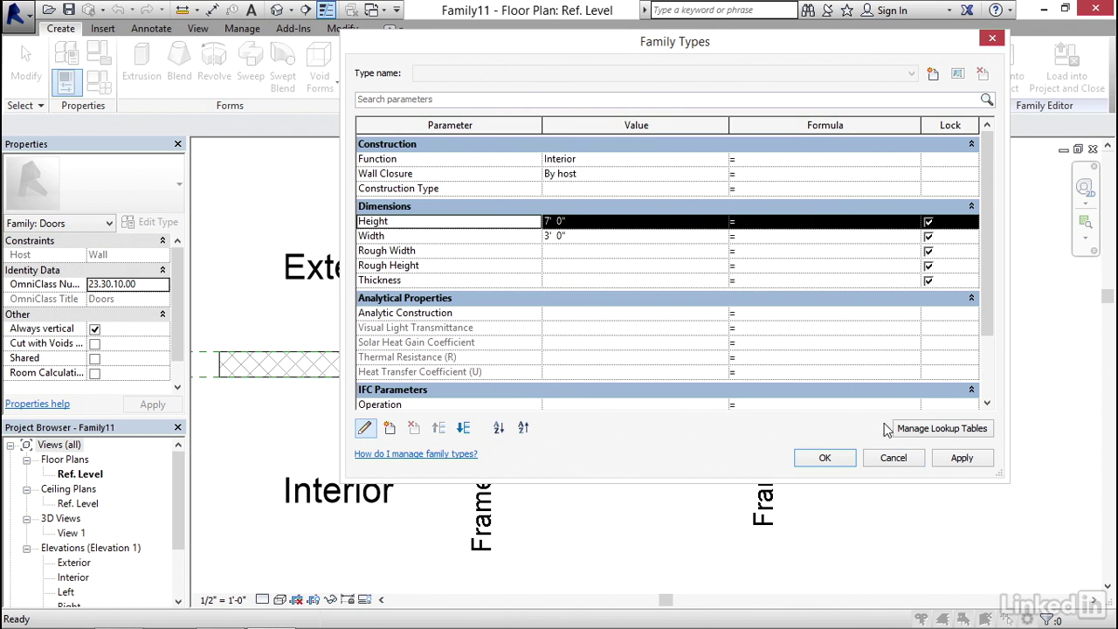
# Step: Close Family Types unchanged and delete both Frame/Mullion extrusions from the plan
pyautogui.click(893, 458)
pyautogui.moveTo(594, 313); pyautogui.dragTo(441, 377, button='middle')
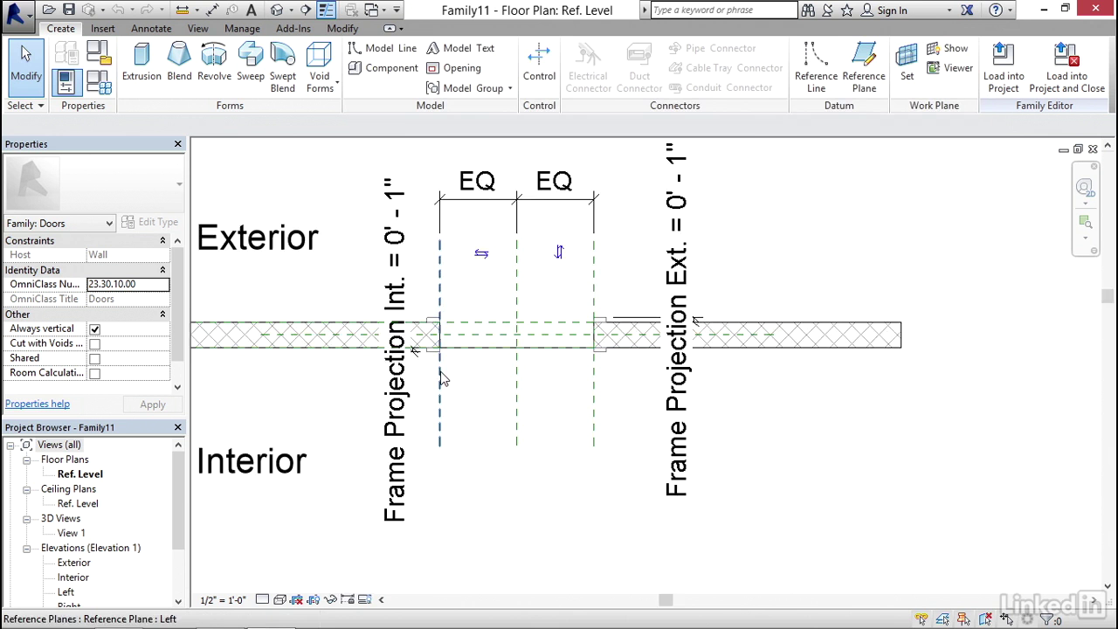
pyautogui.scroll(4, 441, 378)
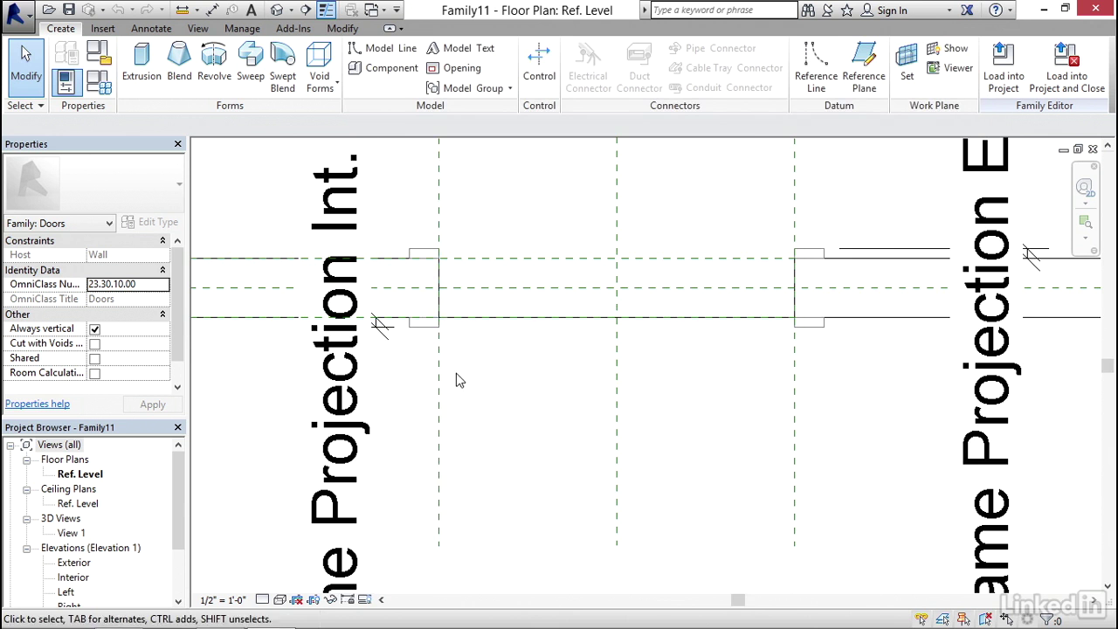
pyautogui.click(420, 336)
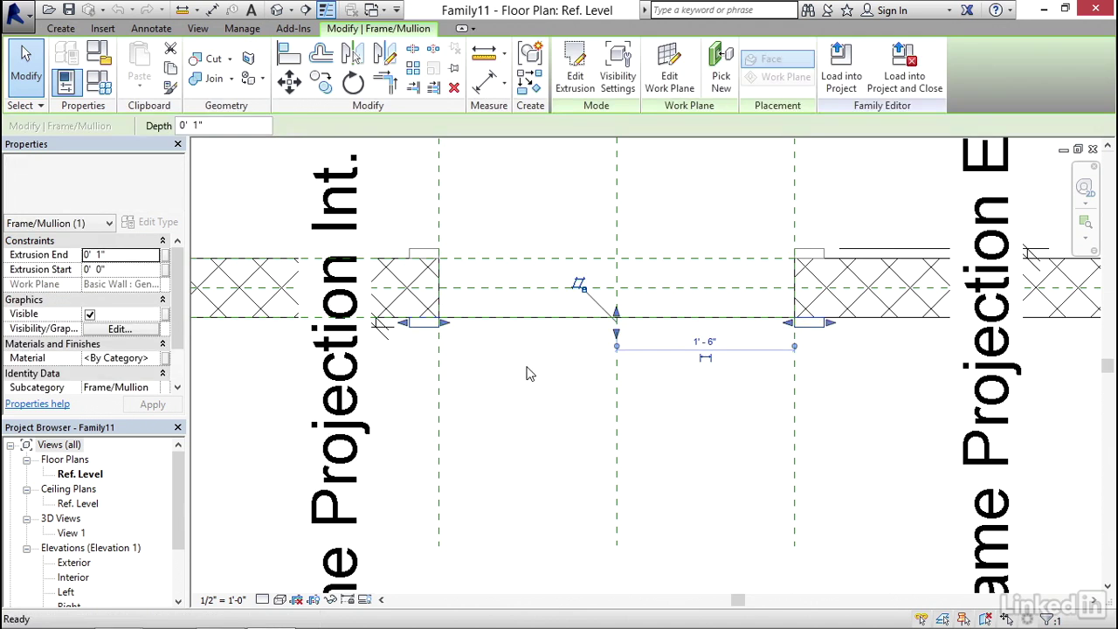
pyautogui.press('Delete')
pyautogui.moveTo(543, 366); pyautogui.dragTo(564, 405, button='middle')
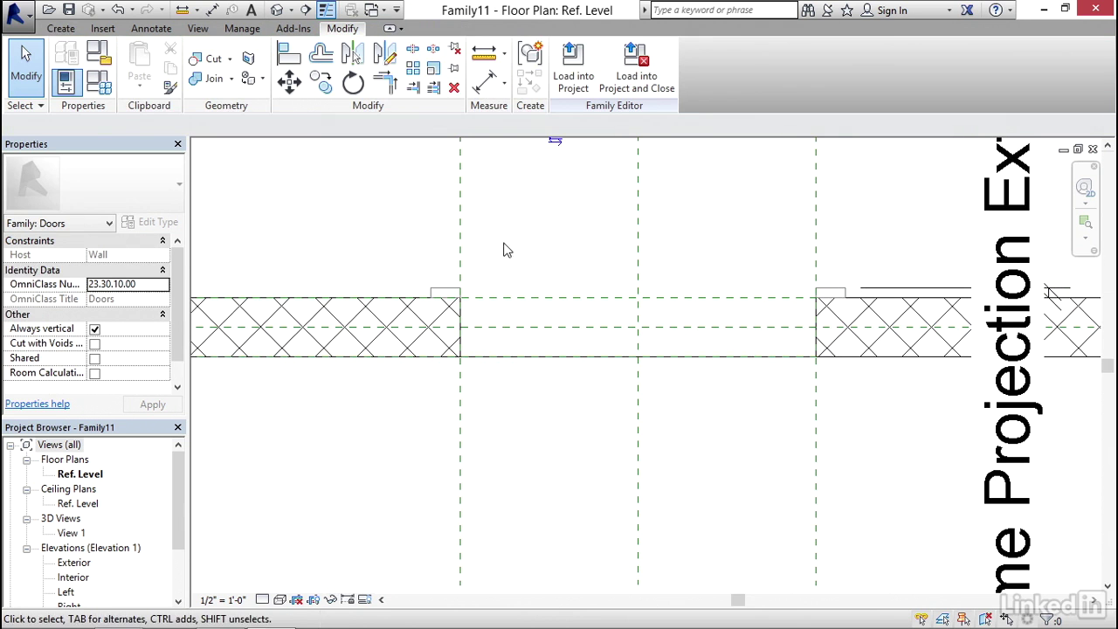
pyautogui.click(453, 293)
pyautogui.scroll(-5, 453, 292)
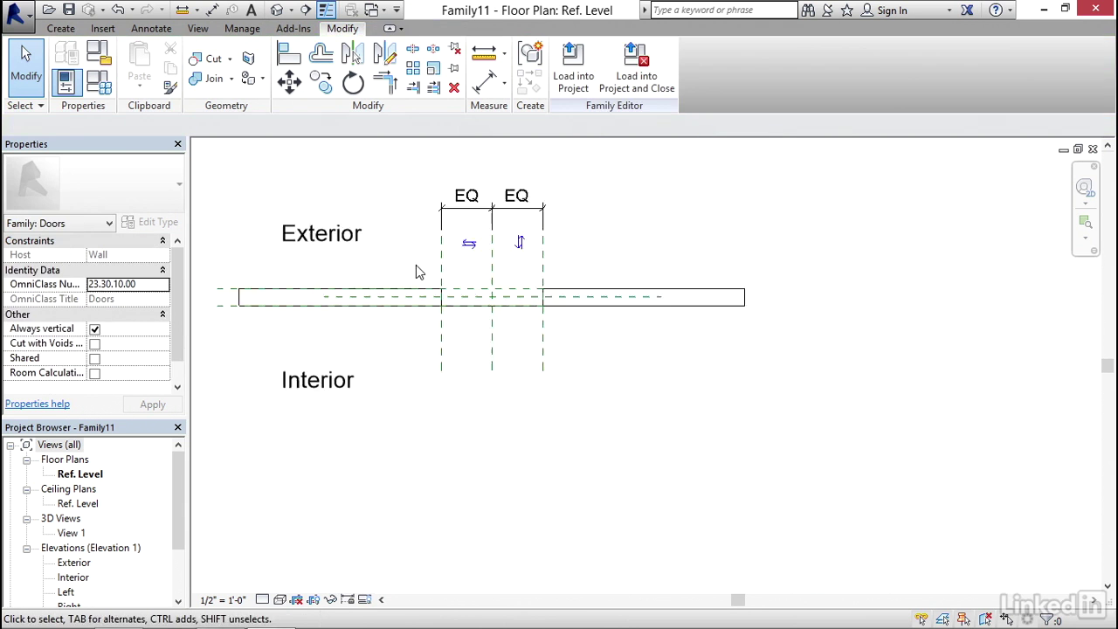
pyautogui.moveTo(416, 265); pyautogui.dragTo(474, 337, button='middle')
pyautogui.scroll(2, 474, 337)
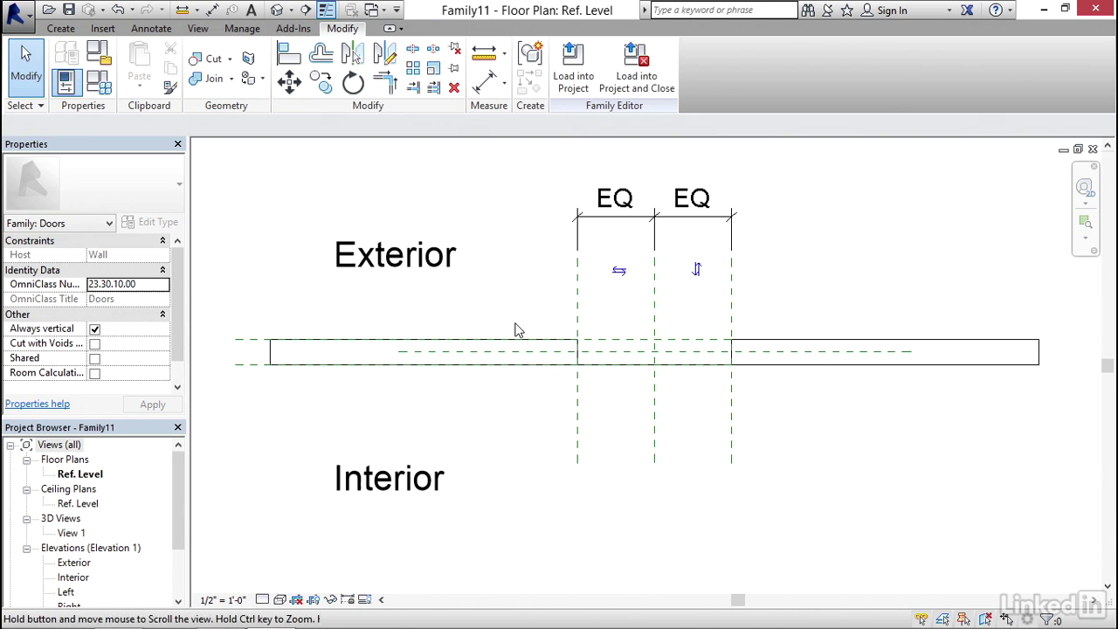
# Step: Set the view scale to 1" = 1'-0" and move the Exterior and Interior labels nearer the wall
pyautogui.click(218, 601)
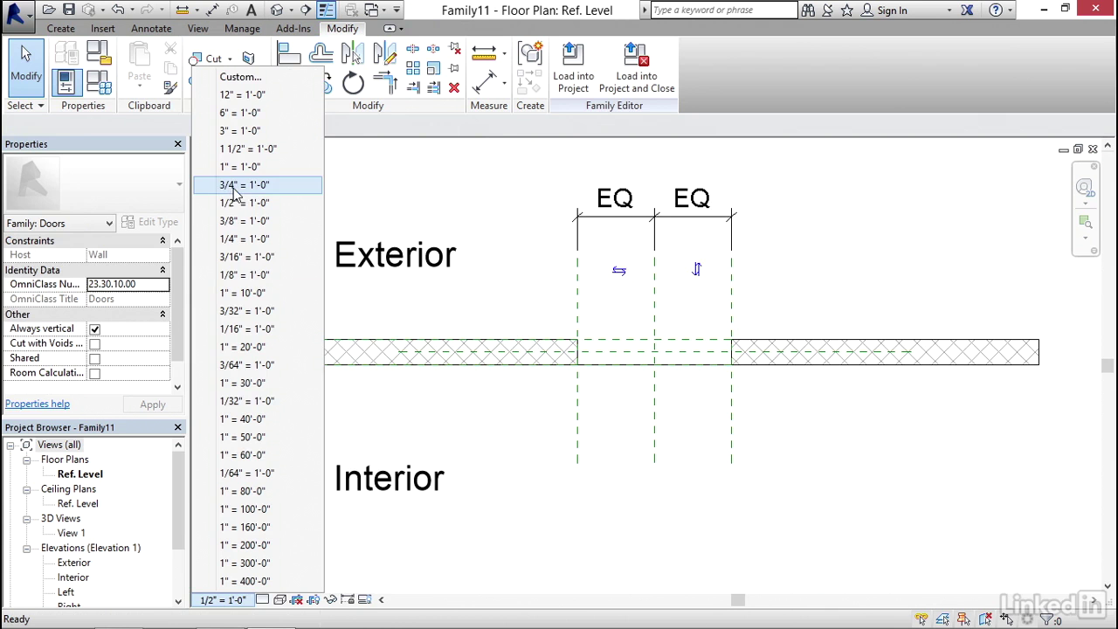
pyautogui.click(253, 167)
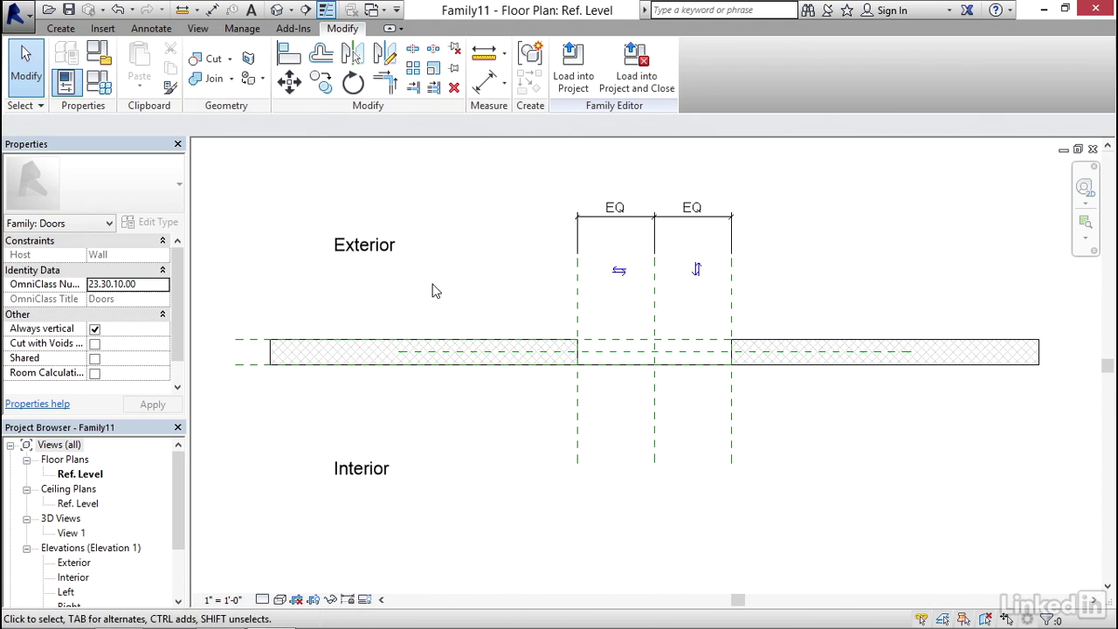
pyautogui.click(389, 249)
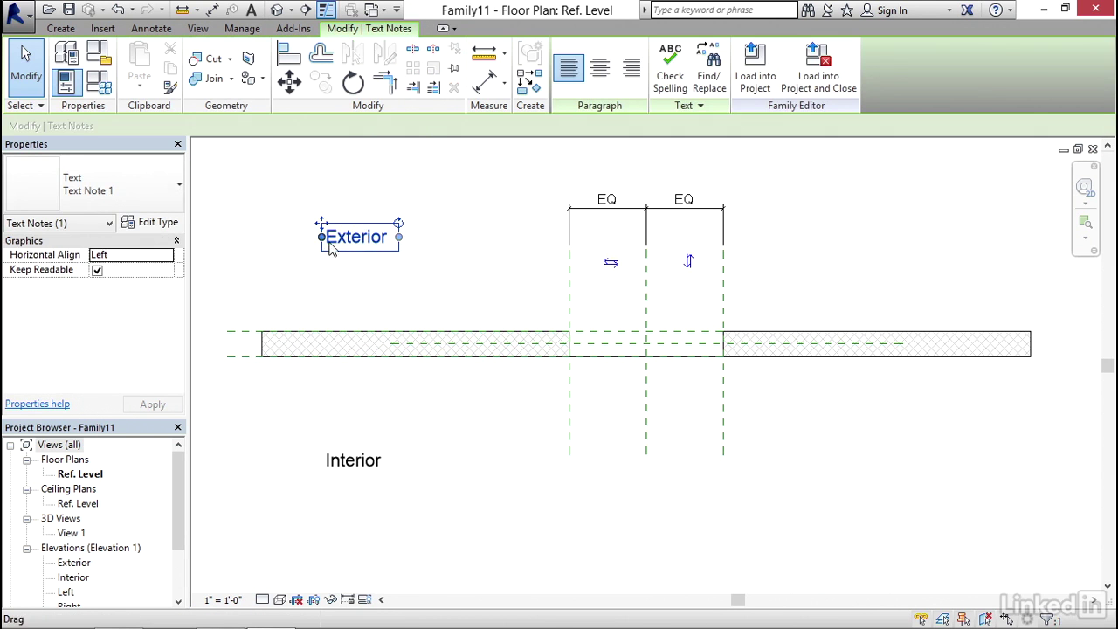
pyautogui.moveTo(322, 224); pyautogui.dragTo(375, 262)
pyautogui.click(350, 460)
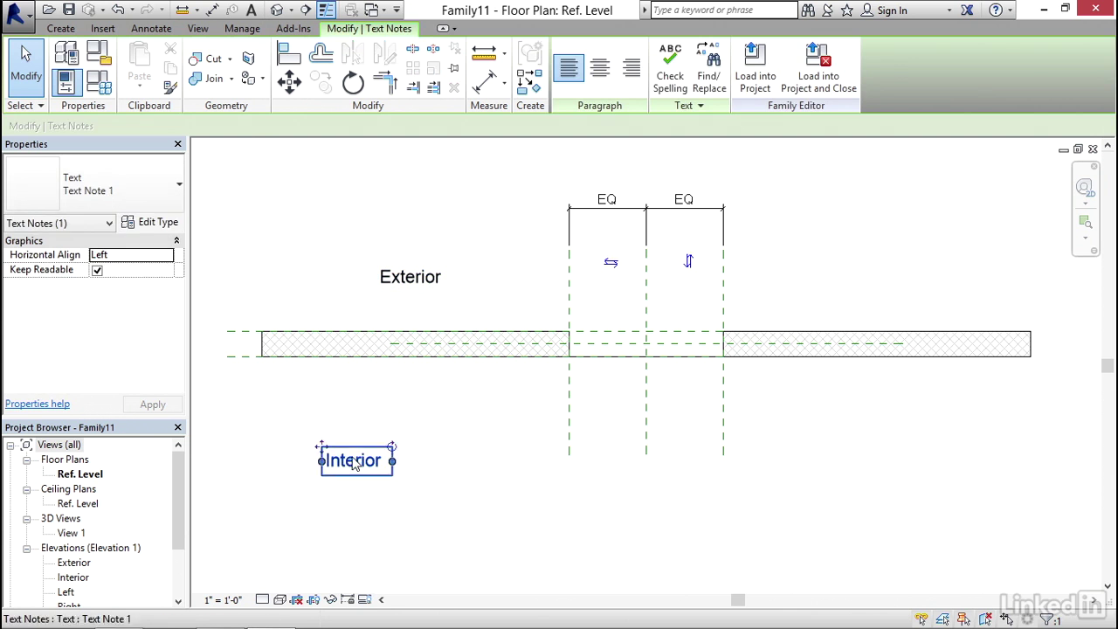
pyautogui.moveTo(321, 447); pyautogui.dragTo(375, 389)
pyautogui.click(444, 462)
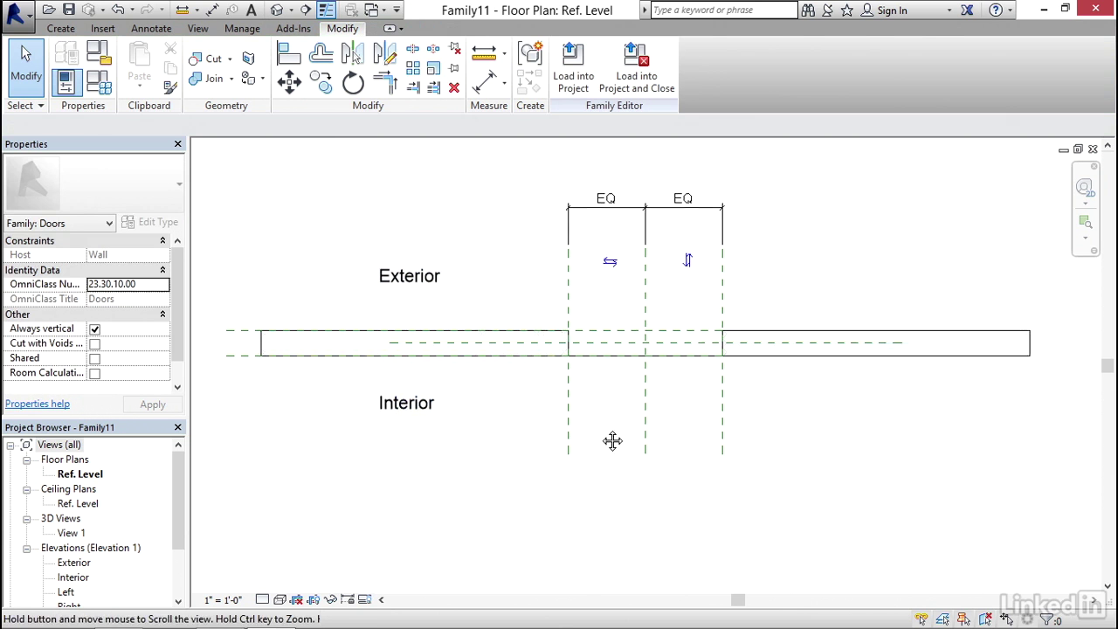
pyautogui.moveTo(611, 439); pyautogui.dragTo(550, 435, button='middle')
pyautogui.scroll(3, 480, 318)
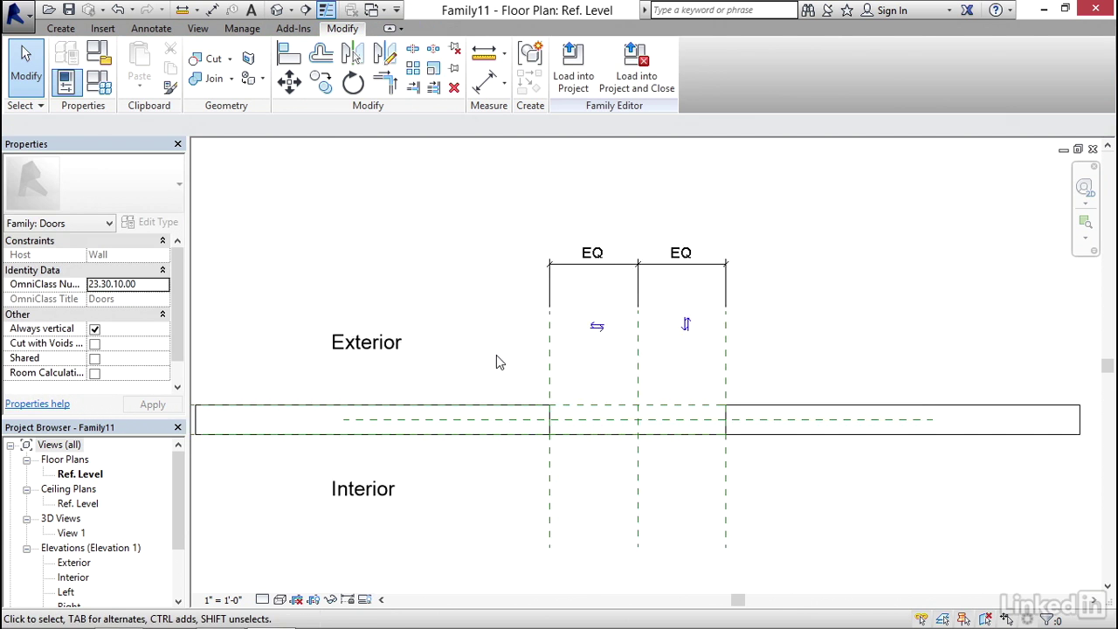
# Step: Set the dimension type's text Width Factor to 0.8
pyautogui.click(635, 258)
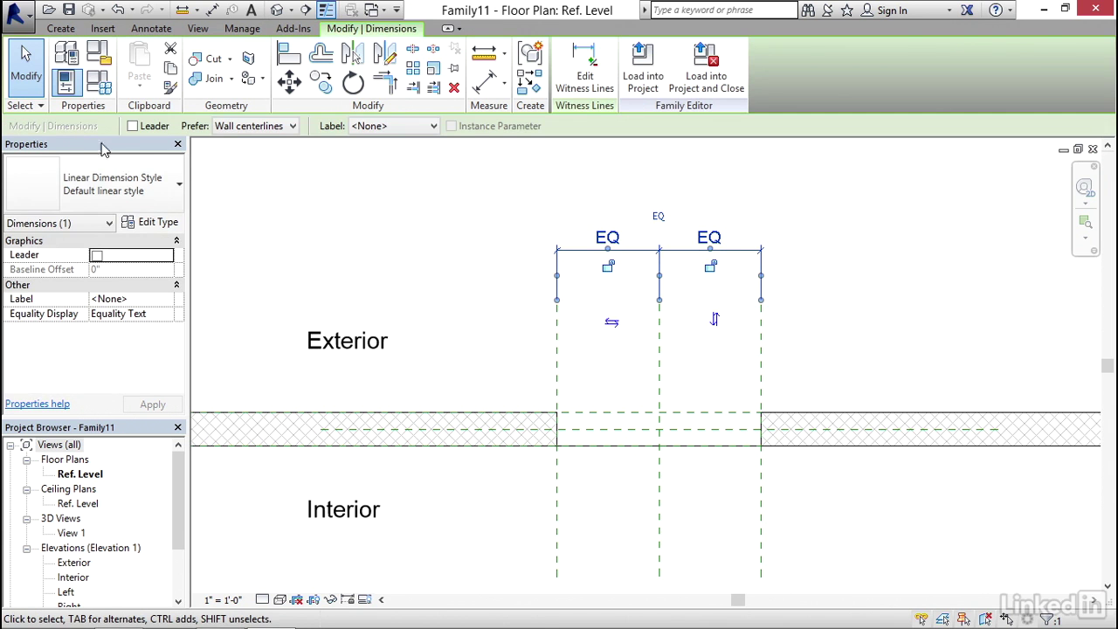
pyautogui.click(166, 223)
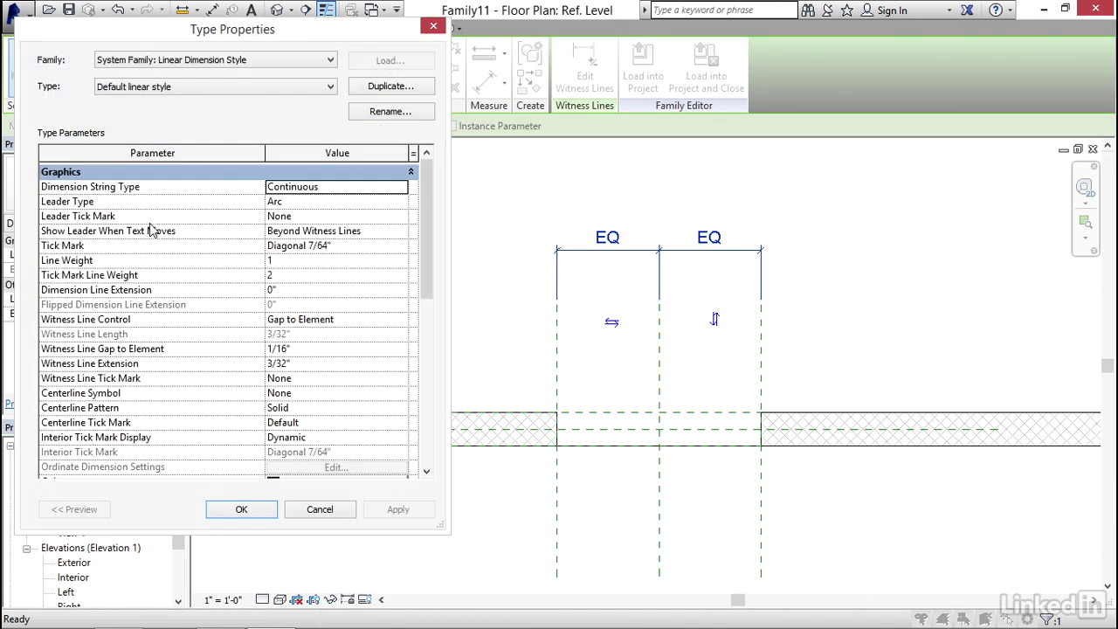
pyautogui.moveTo(421, 193); pyautogui.dragTo(384, 306)
pyautogui.click(330, 319)
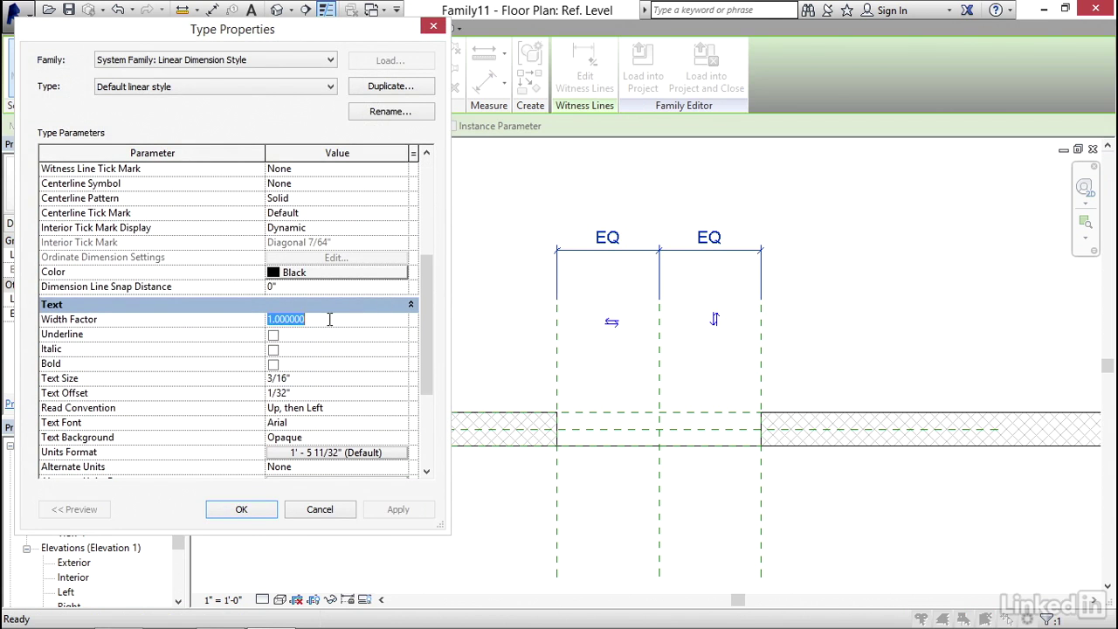
pyautogui.write('.8')
pyautogui.click(403, 513)
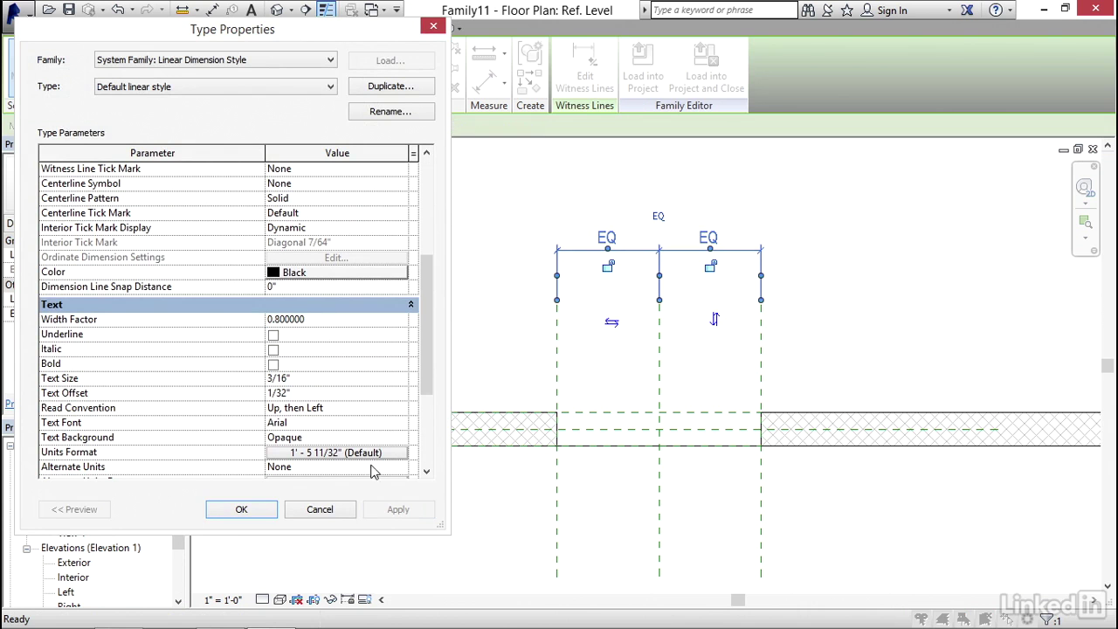
pyautogui.moveTo(425, 341); pyautogui.dragTo(423, 395)
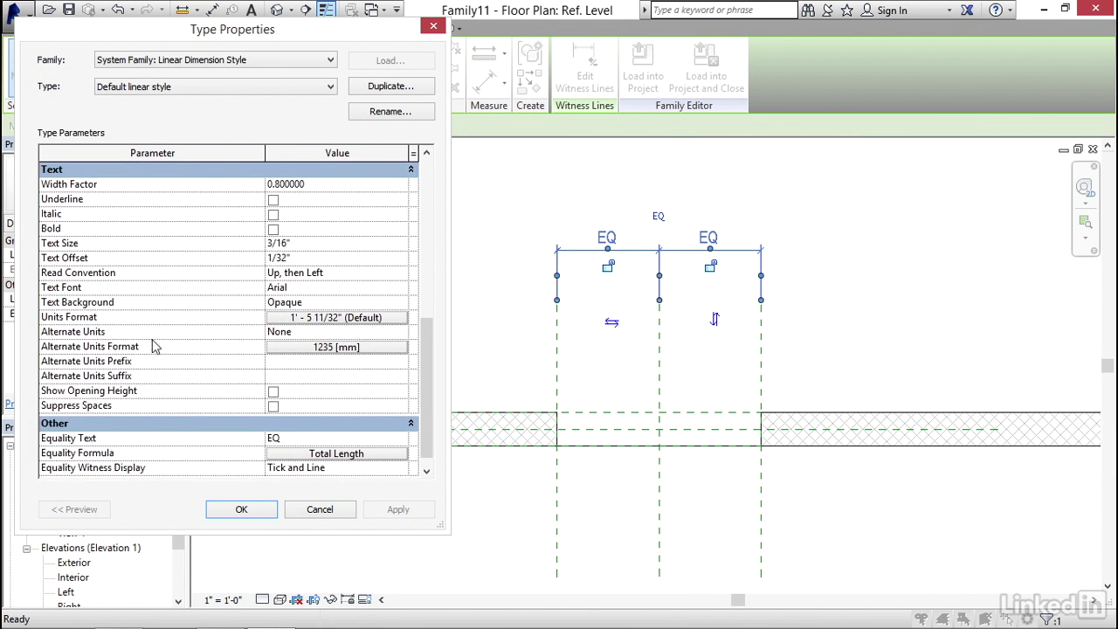
# Step: Give the dimension type its own units format with Suppress 0 feet enabled, and apply
pyautogui.click(346, 319)
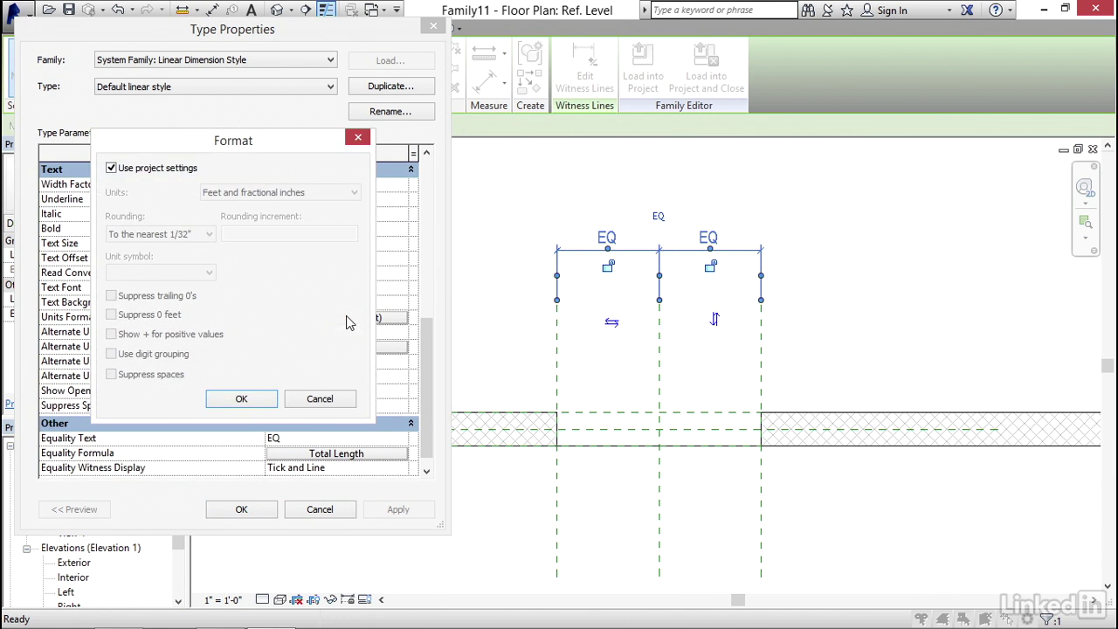
pyautogui.click(114, 169)
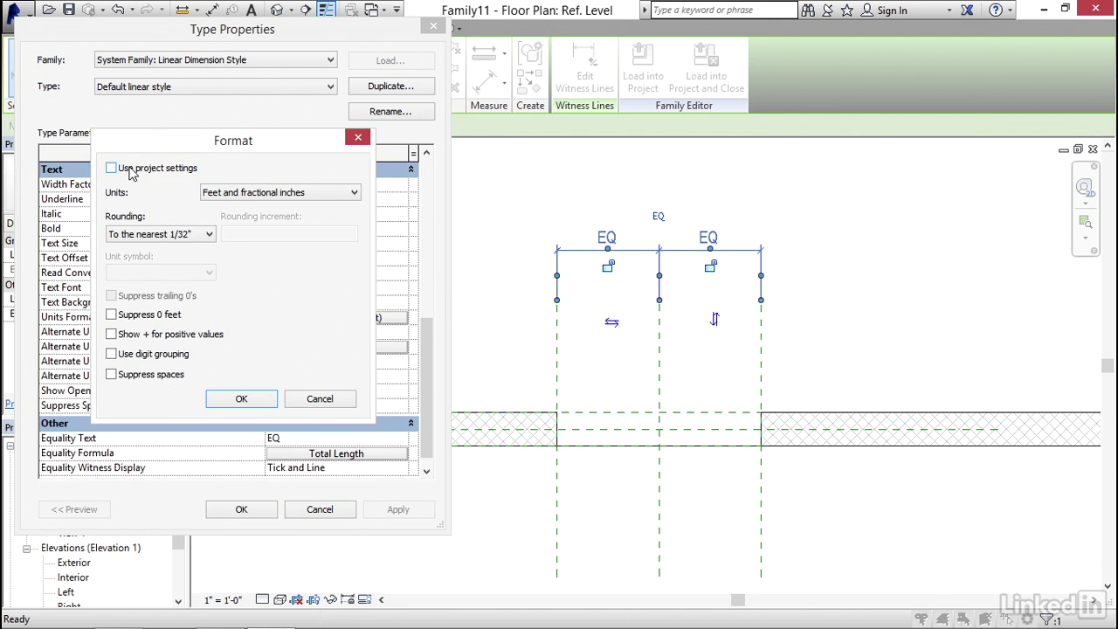
pyautogui.click(112, 316)
pyautogui.click(241, 398)
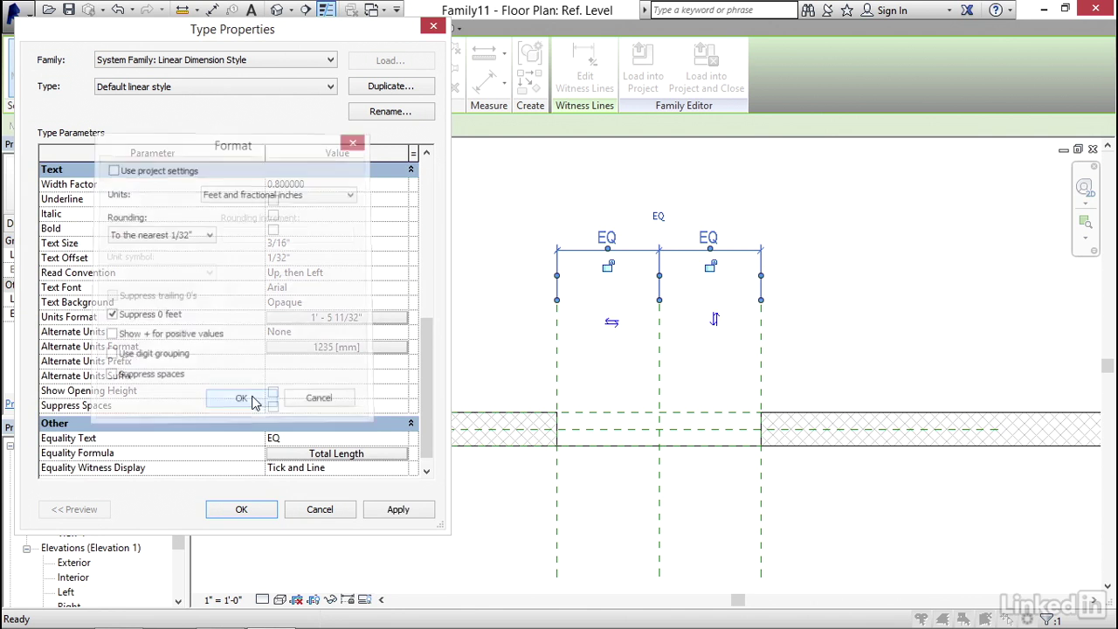
pyautogui.click(400, 514)
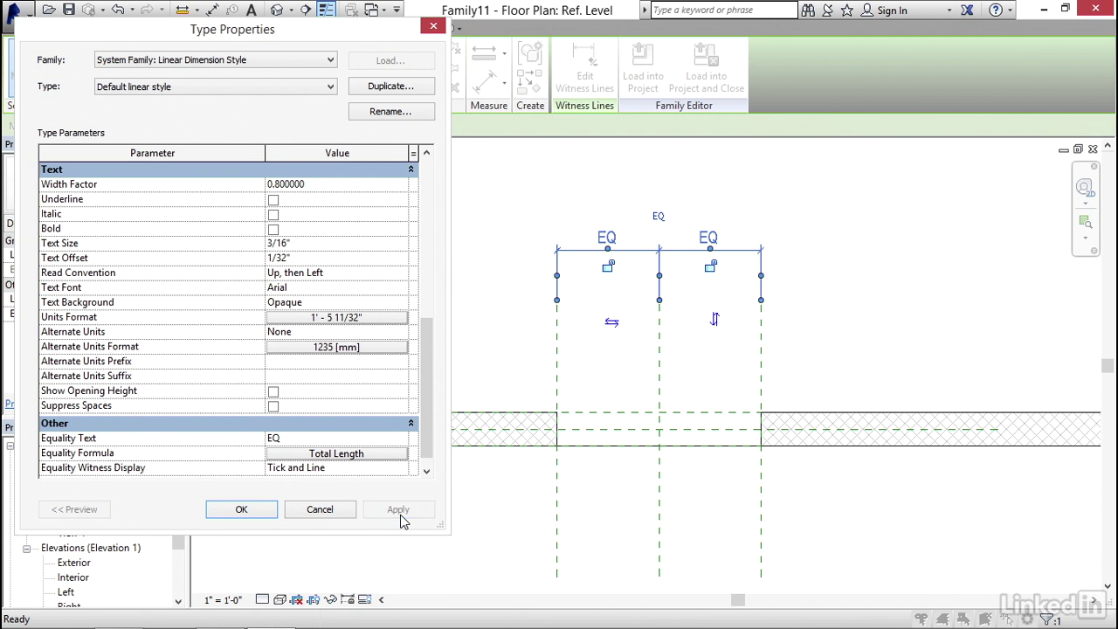
pyautogui.click(248, 512)
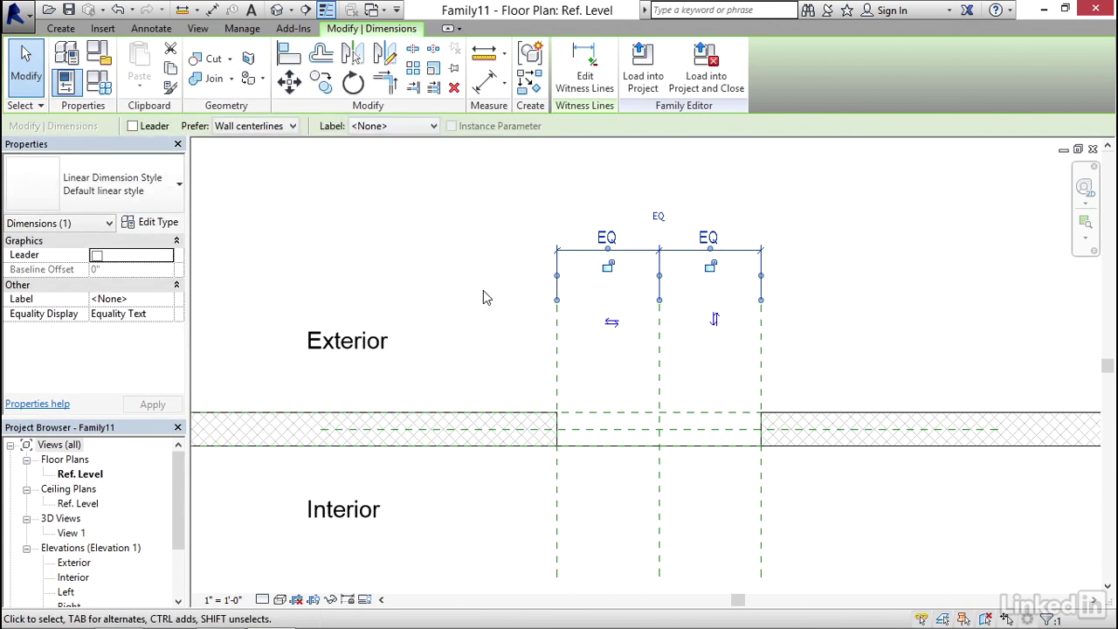
# Step: Open the Interior elevation view and select the door's opening cut
pyautogui.click(483, 297)
pyautogui.moveTo(647, 484); pyautogui.dragTo(586, 361, button='middle')
pyautogui.scroll(-3, 586, 361)
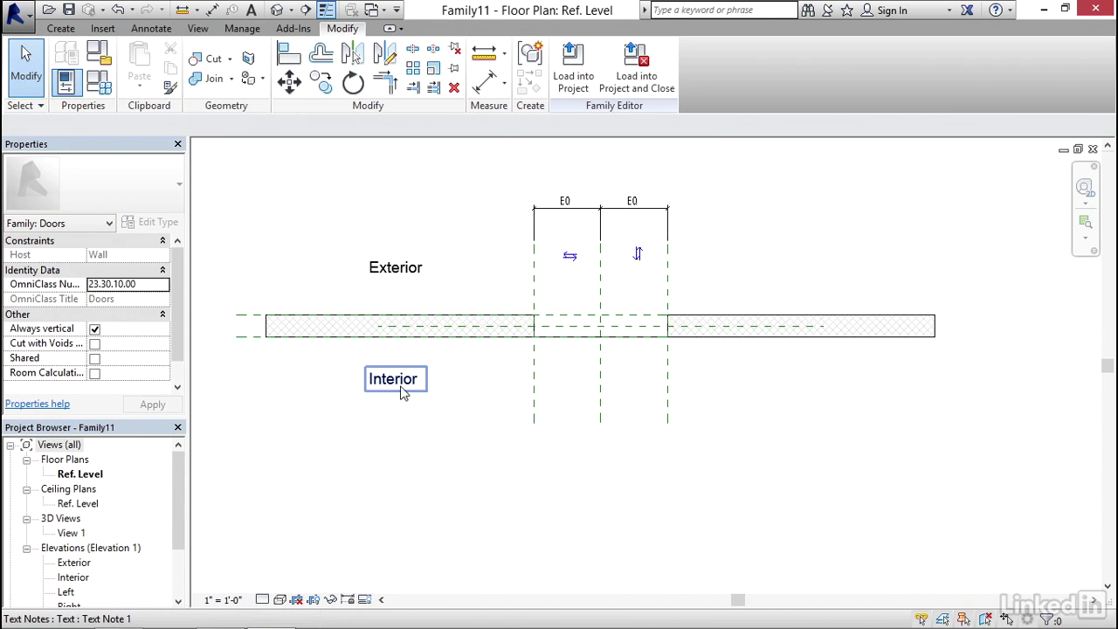
pyautogui.scroll(3, 559, 371)
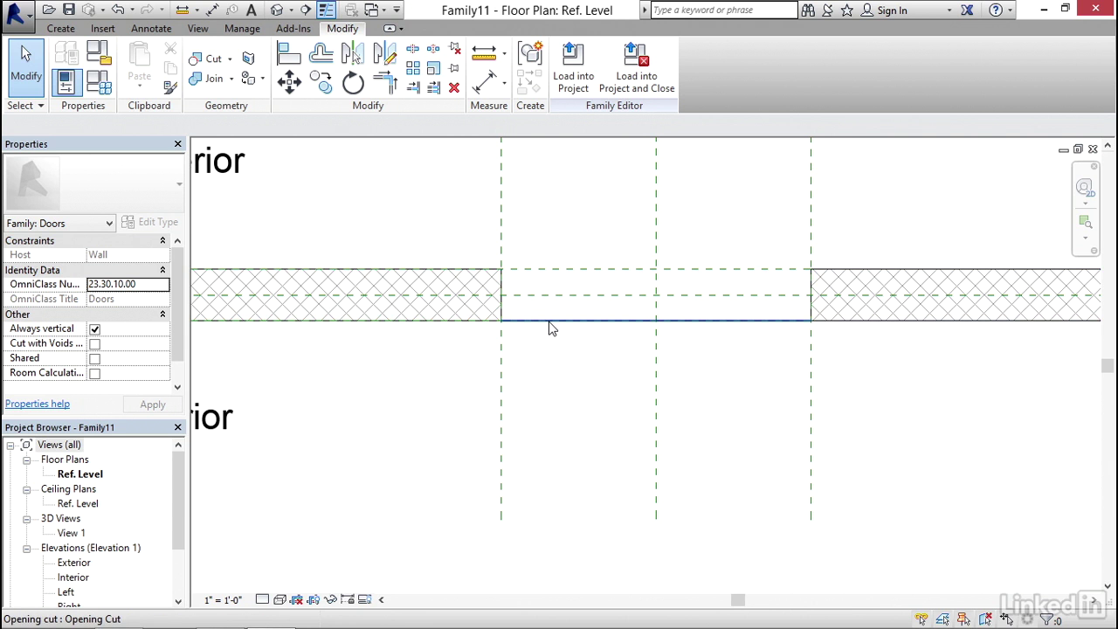
pyautogui.scroll(-4, 552, 385)
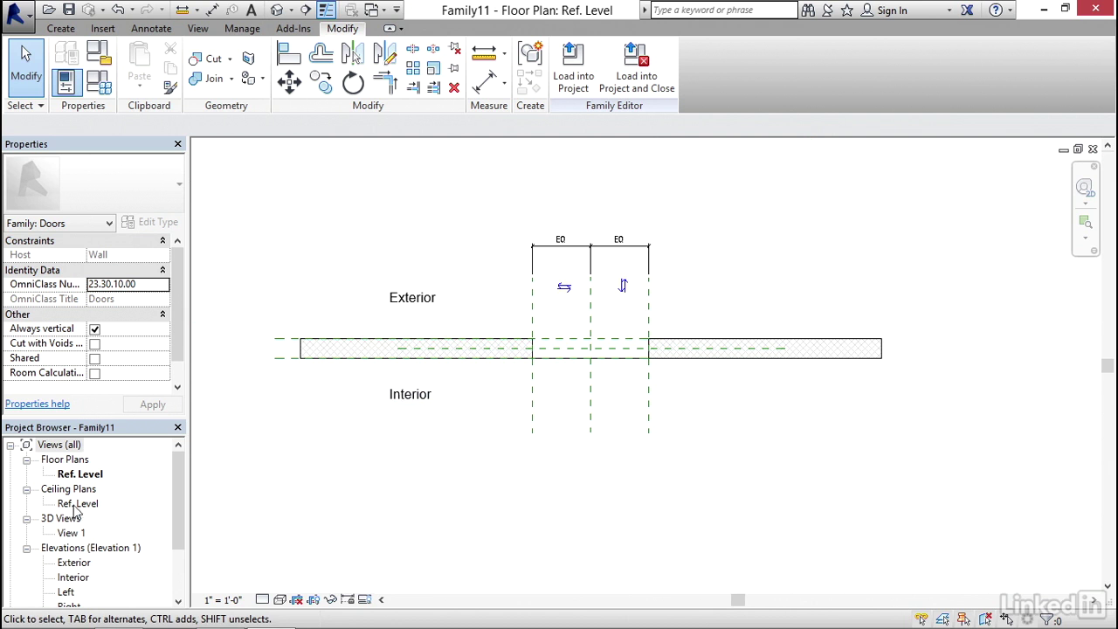
pyautogui.moveTo(180, 465); pyautogui.dragTo(152, 499)
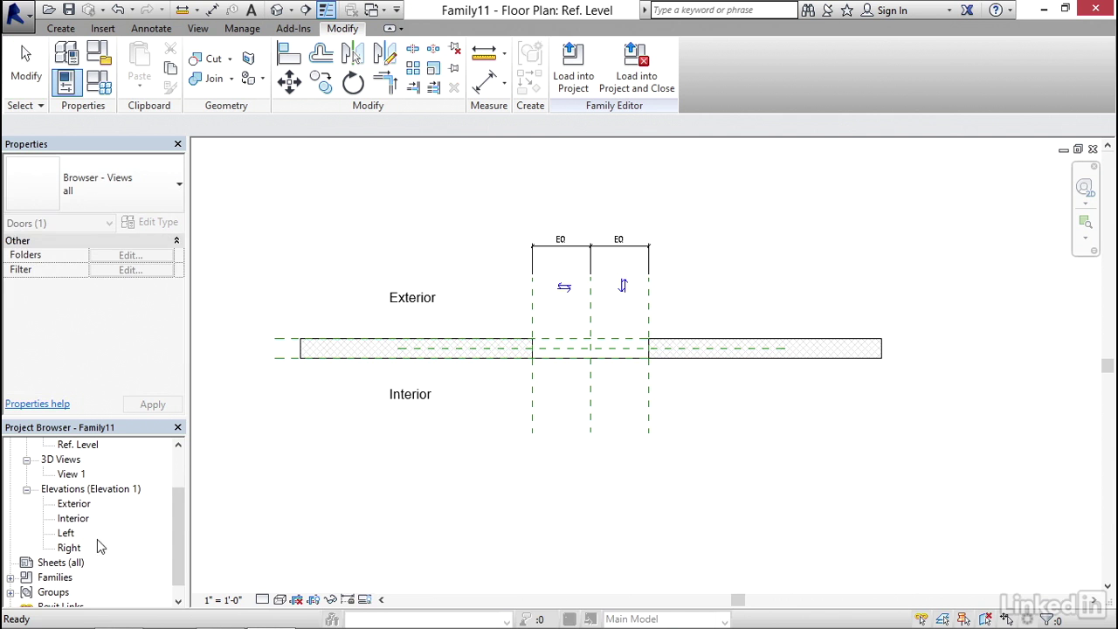
pyautogui.doubleClick(74, 519)
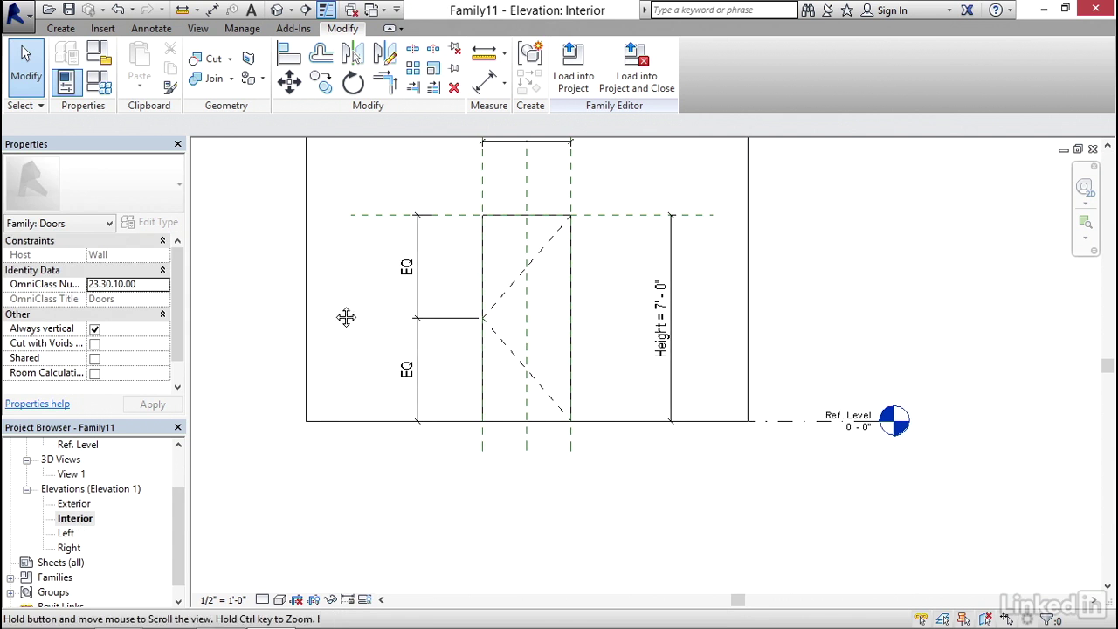
pyautogui.click(503, 437)
pyautogui.moveTo(503, 450); pyautogui.dragTo(503, 513, button='middle')
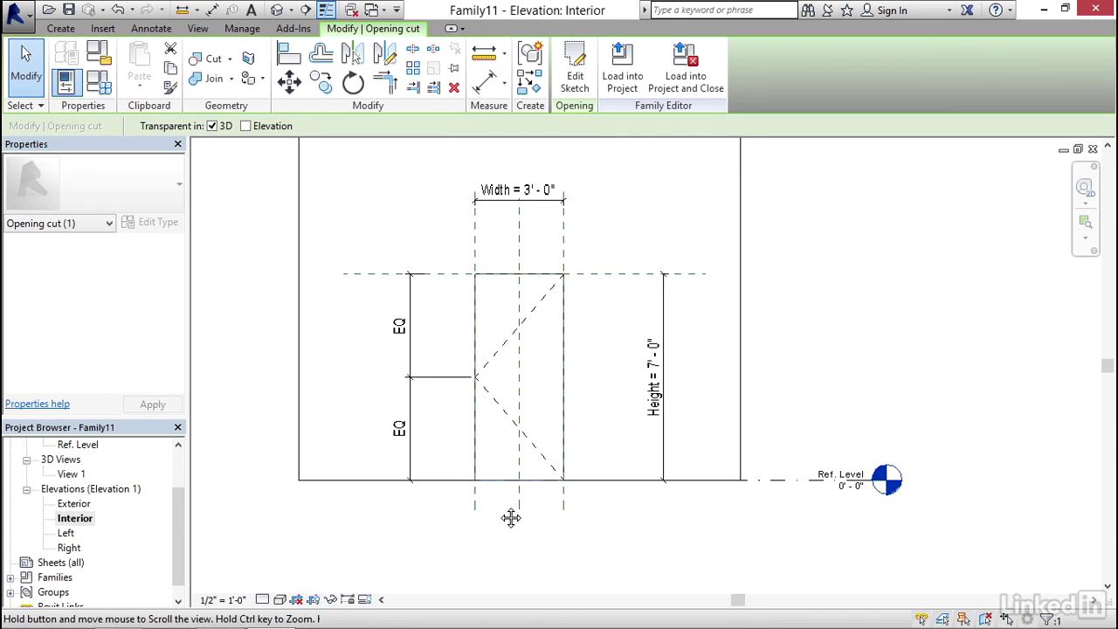
# Step: Draw a semicircular Start-End-Radius arc across the opening's top corners in the boundary sketch
pyautogui.click(575, 70)
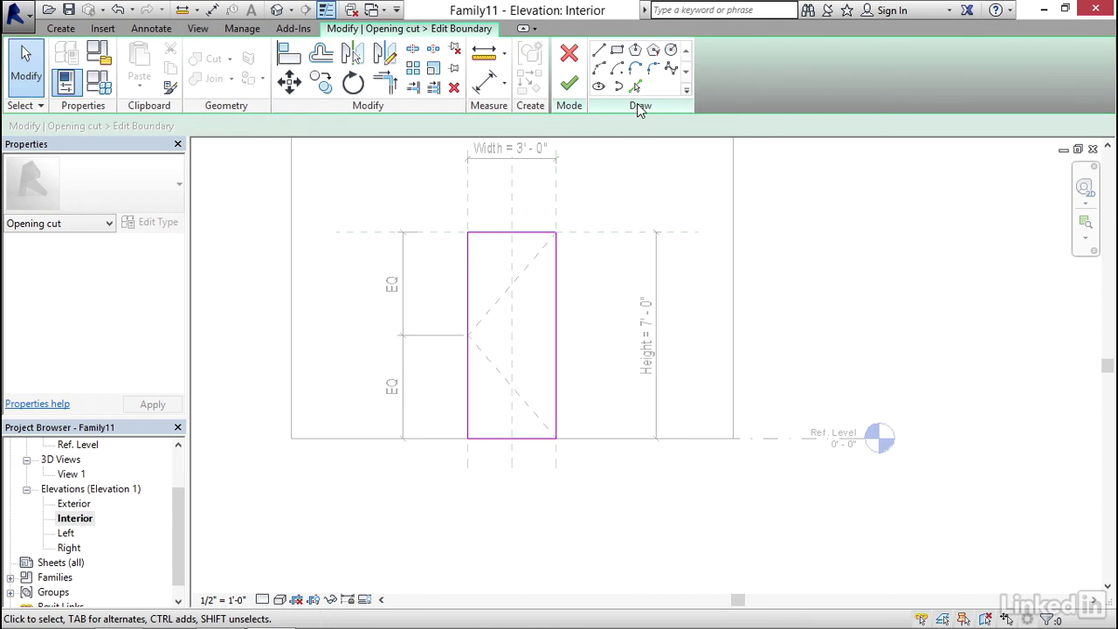
pyautogui.click(599, 70)
pyautogui.scroll(4, 481, 237)
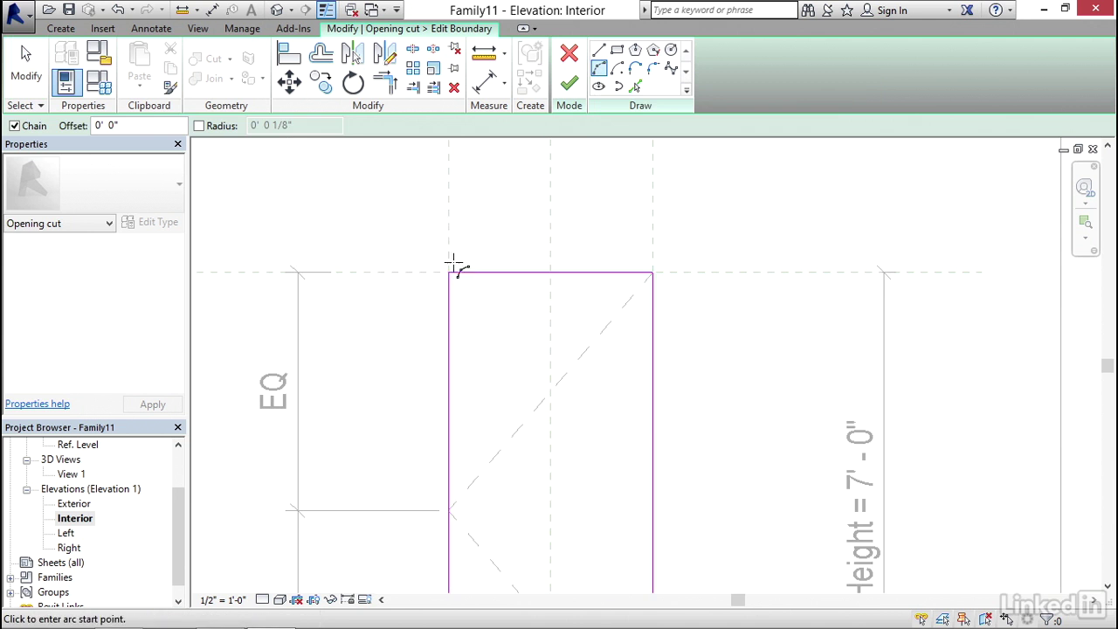
pyautogui.click(448, 272)
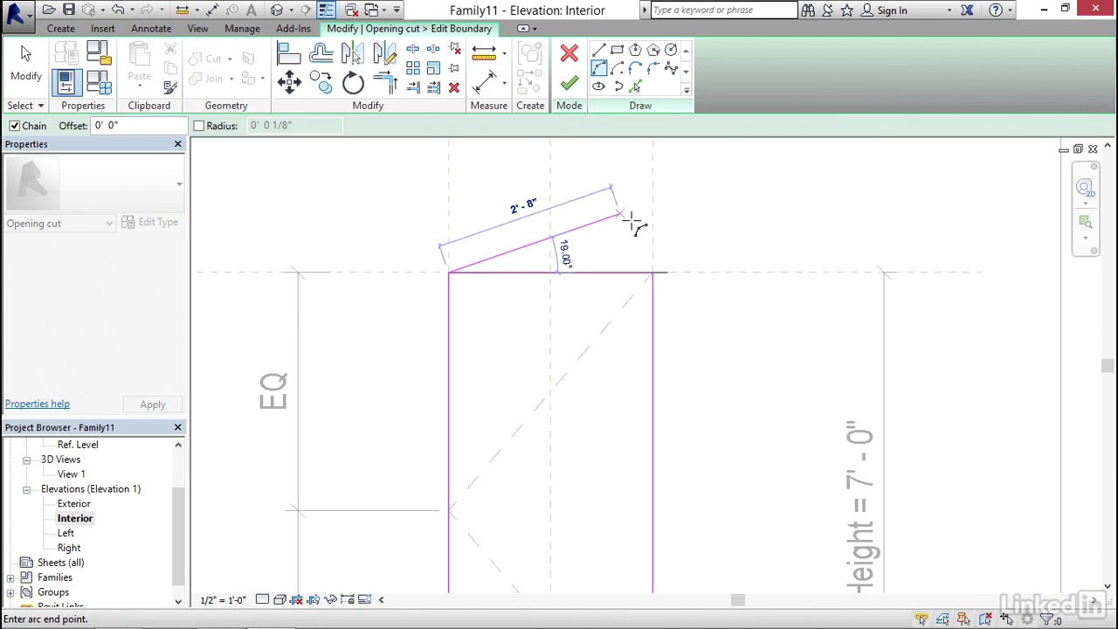
pyautogui.click(652, 273)
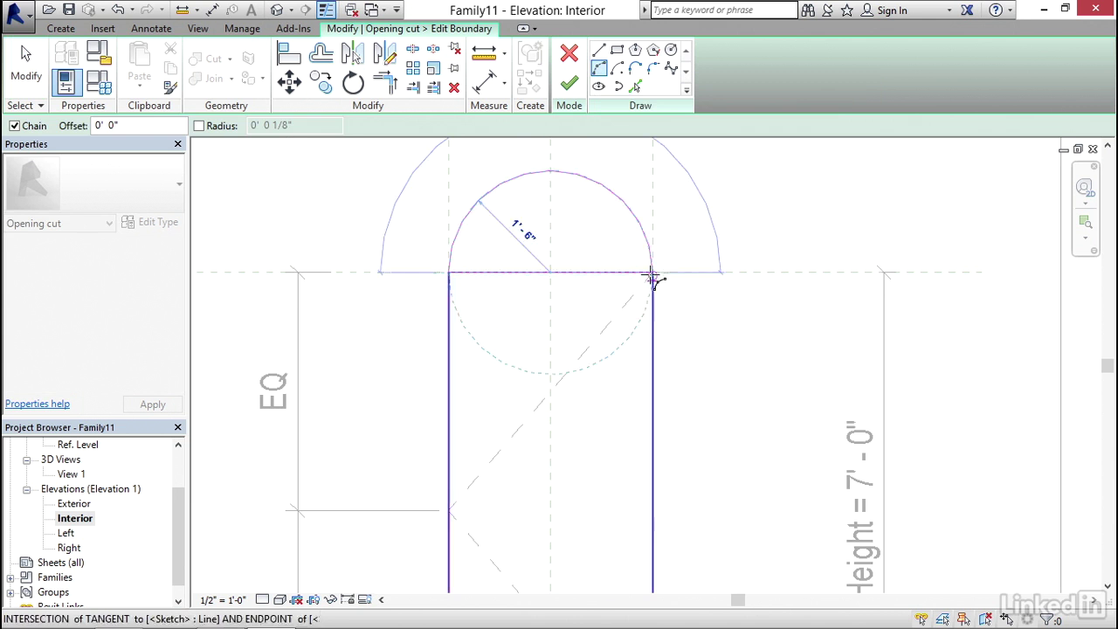
pyautogui.click(568, 174)
pyautogui.press('Escape')
pyautogui.press('Escape')
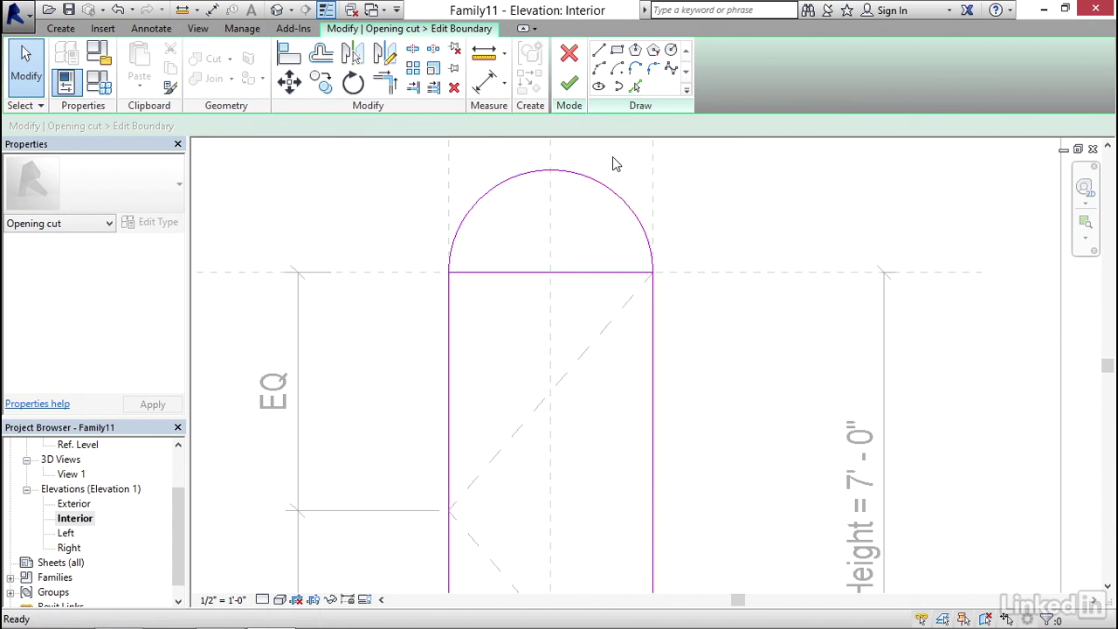
# Step: Delete the straight top sketch line beneath the new arc
pyautogui.scroll(-3, 613, 157)
pyautogui.scroll(1, 603, 254)
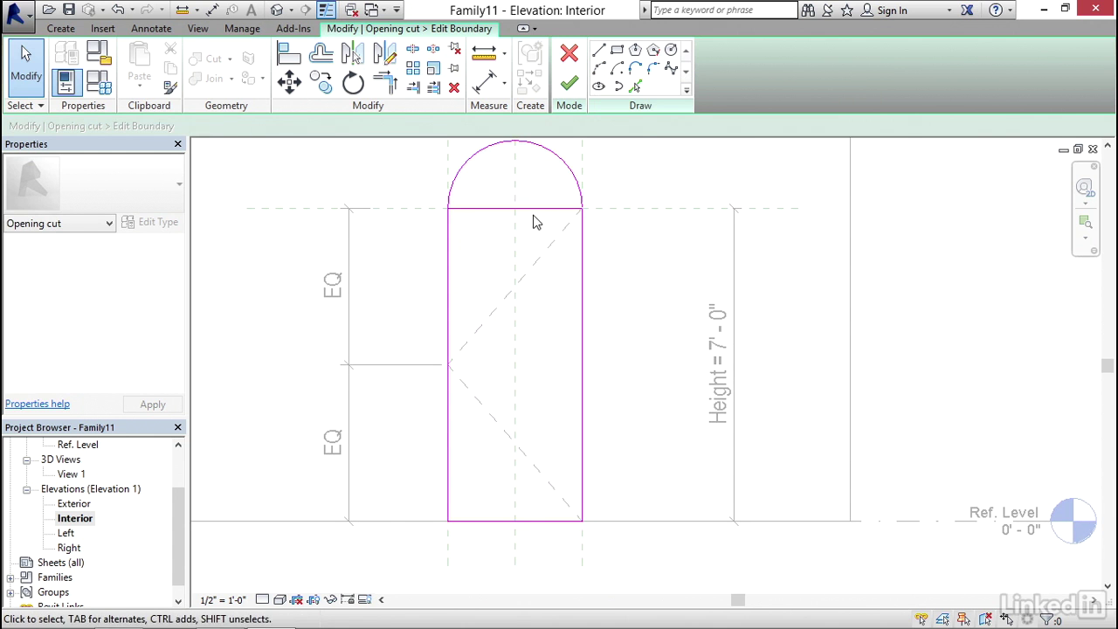
pyautogui.click(475, 211)
pyautogui.press('Delete')
pyautogui.scroll(-2, 485, 252)
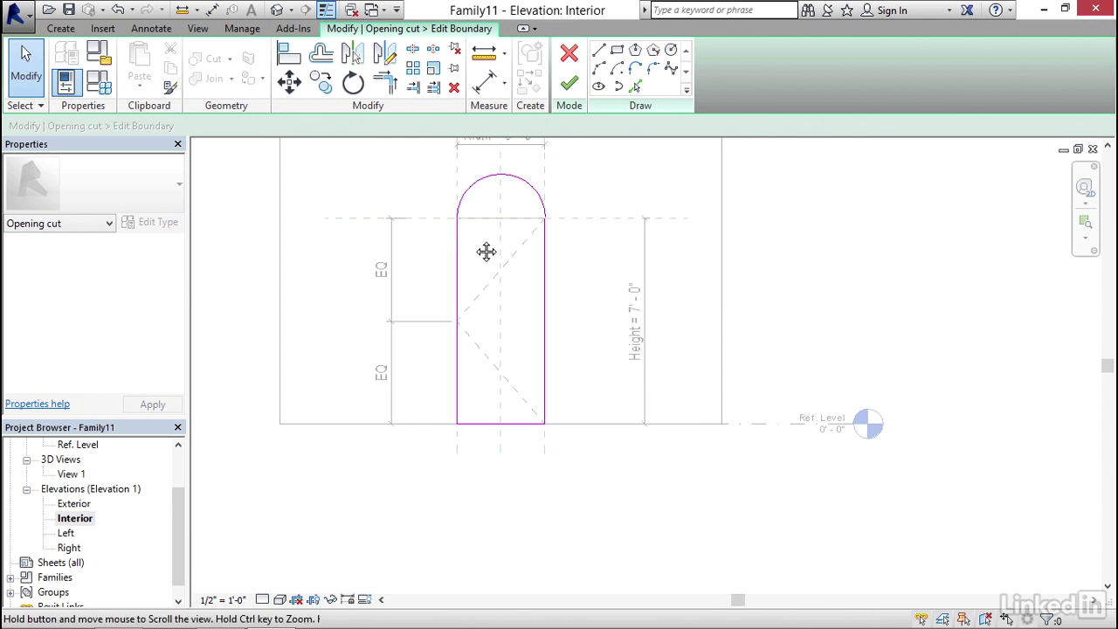
pyautogui.moveTo(486, 253); pyautogui.dragTo(489, 277, button='middle')
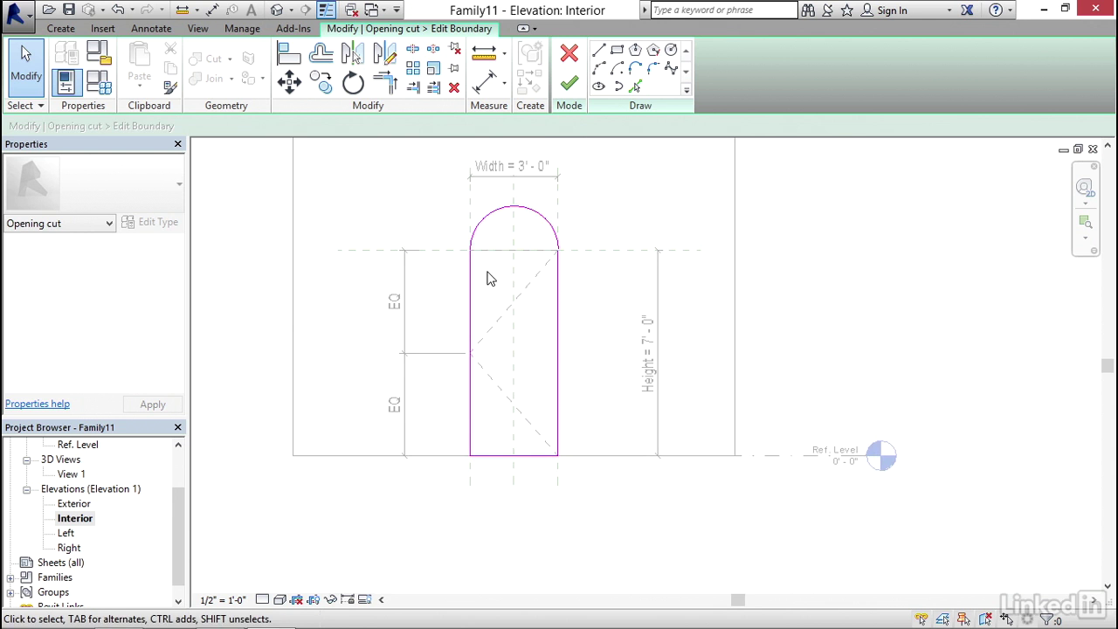
# Step: Finish the arched opening cut sketch and close the hidden background windows
pyautogui.click(568, 83)
pyautogui.moveTo(594, 237)
pyautogui.mouseDown(button='middle')
pyautogui.moveTo(617, 273)
pyautogui.moveTo(602, 266)
pyautogui.mouseUp(button='middle')
pyautogui.click(608, 270)
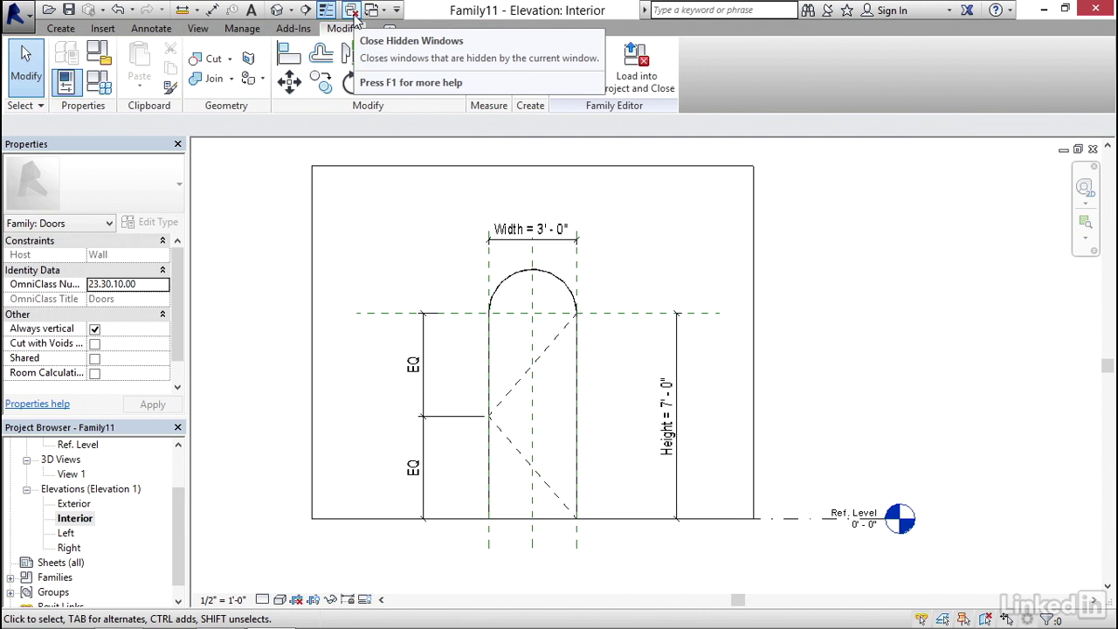
pyautogui.click(353, 18)
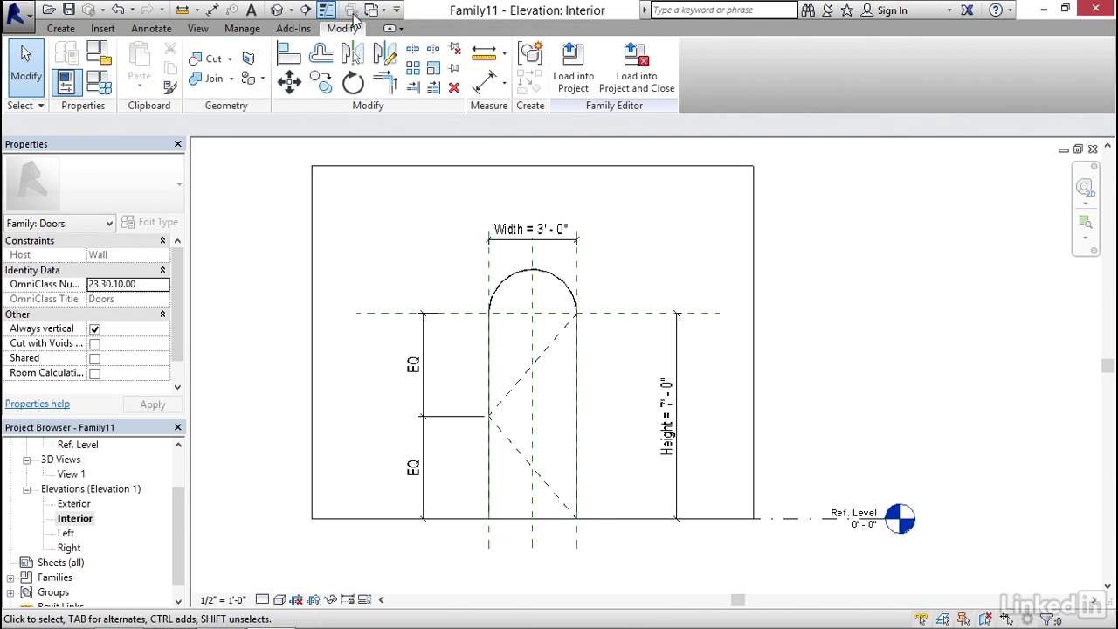
# Step: Save the family as Door.rfa in the Chapter-2 folder, keeping maximum backups at 1
pyautogui.click(69, 11)
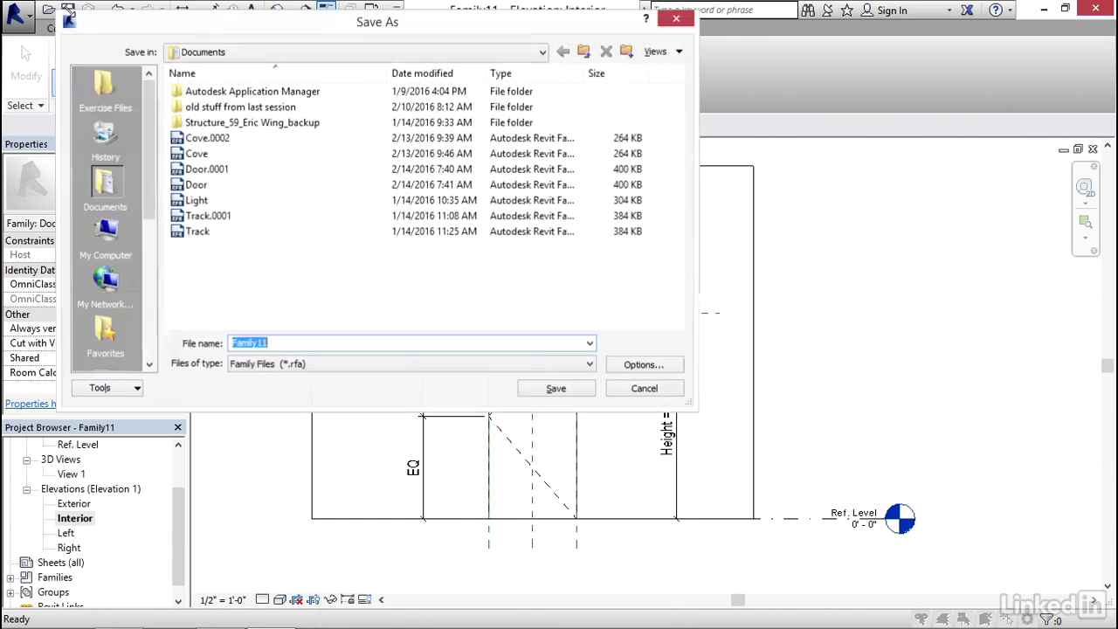
pyautogui.click(105, 87)
pyautogui.doubleClick(208, 109)
pyautogui.doubleClick(259, 344)
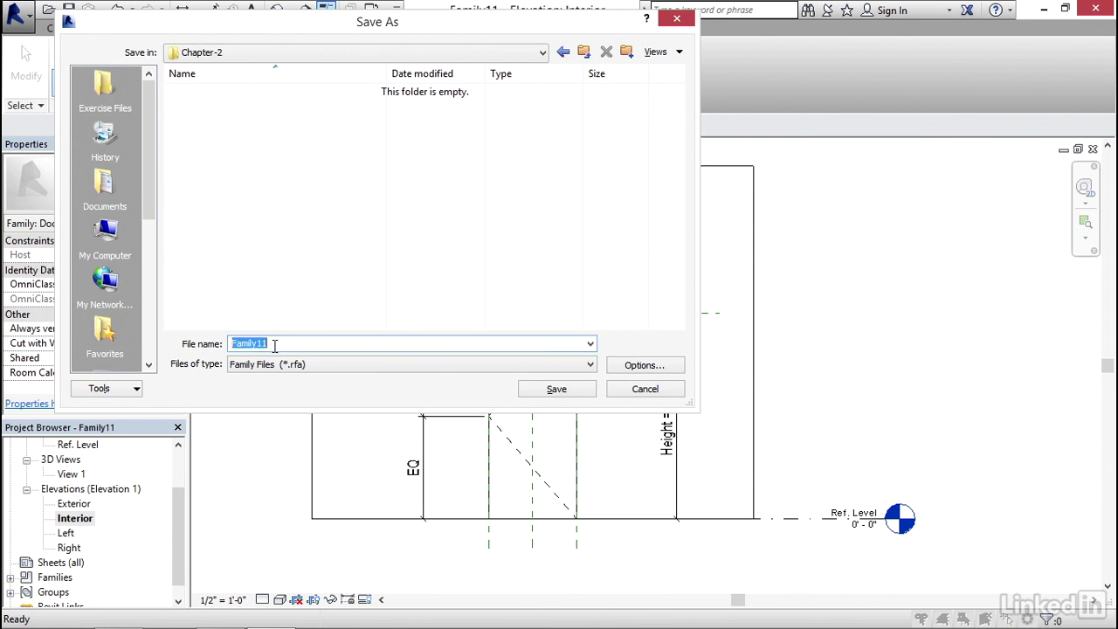
pyautogui.moveTo(275, 344); pyautogui.dragTo(210, 351)
pyautogui.write('Door')
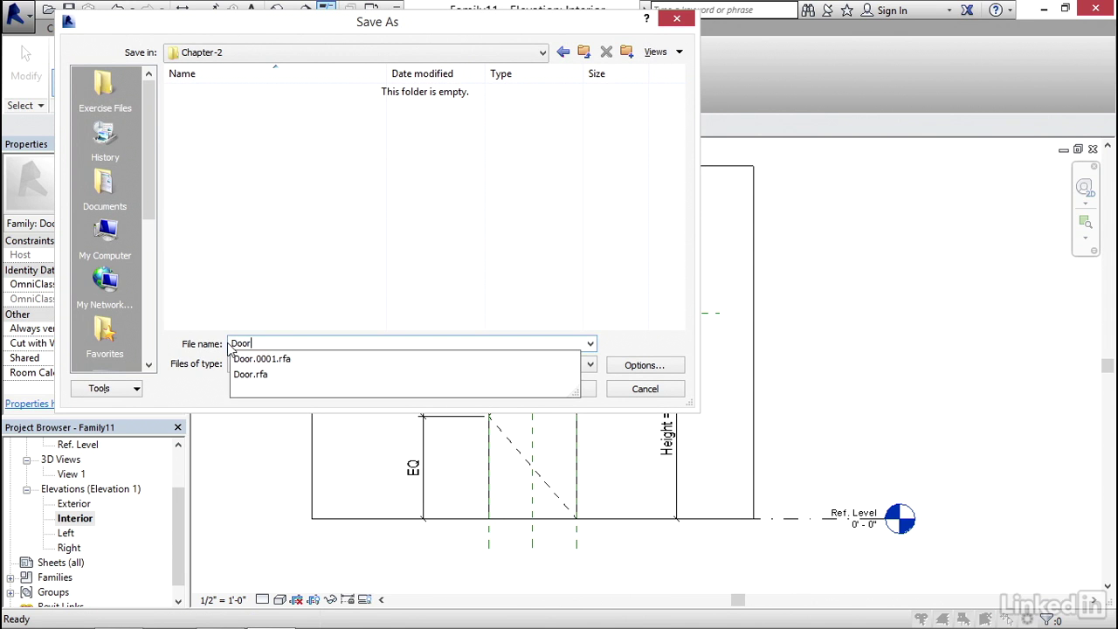
pyautogui.click(266, 293)
pyautogui.click(644, 365)
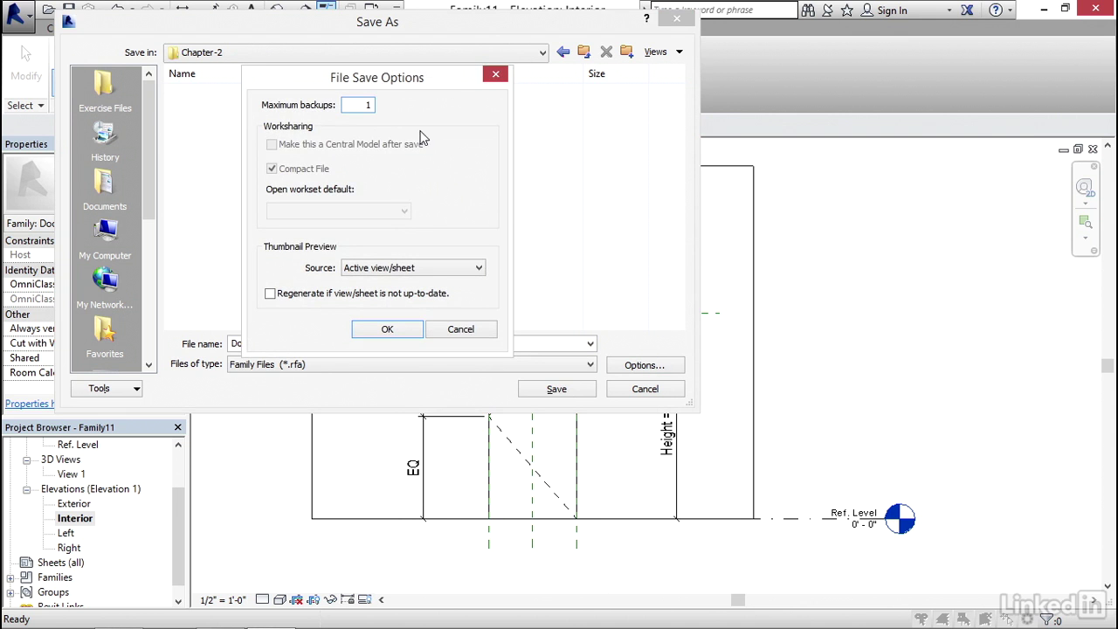
pyautogui.click(387, 329)
pyautogui.click(568, 386)
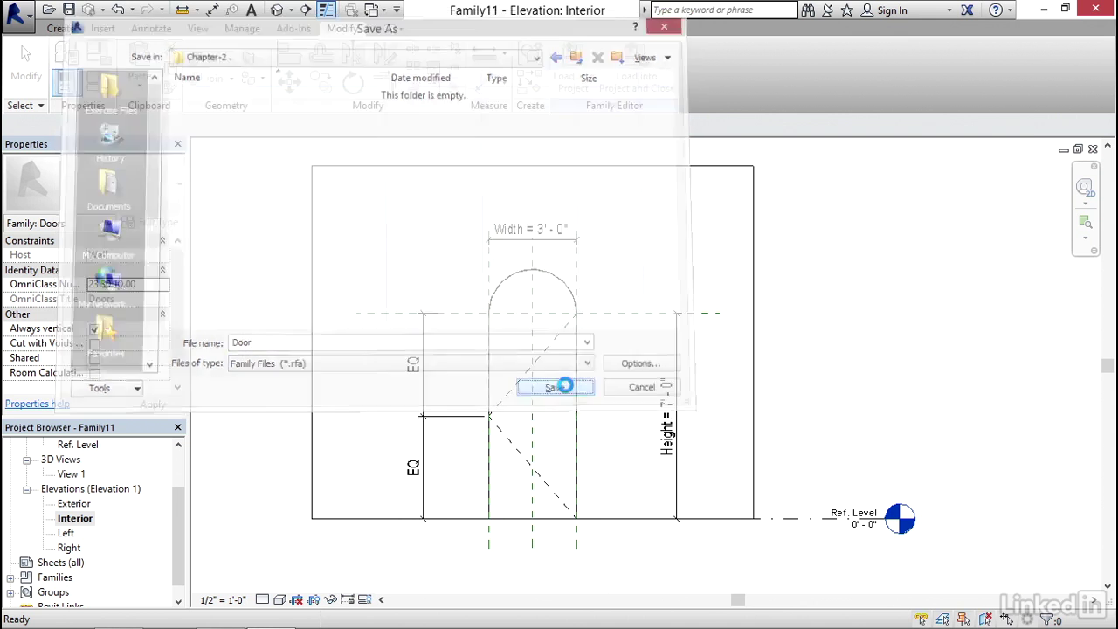
pyautogui.moveTo(584, 384); pyautogui.dragTo(521, 361, button='middle')
# Step: Change the door Width to 4' 0" and view the widened arched opening in 3D
pyautogui.click(106, 88)
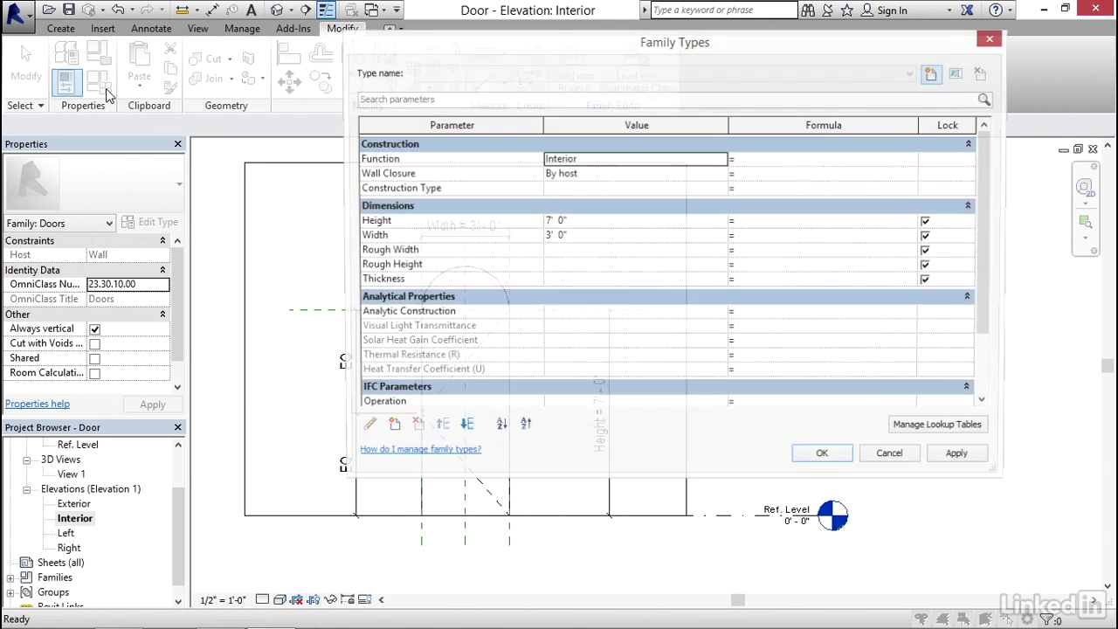
pyautogui.click(582, 237)
pyautogui.write('4')
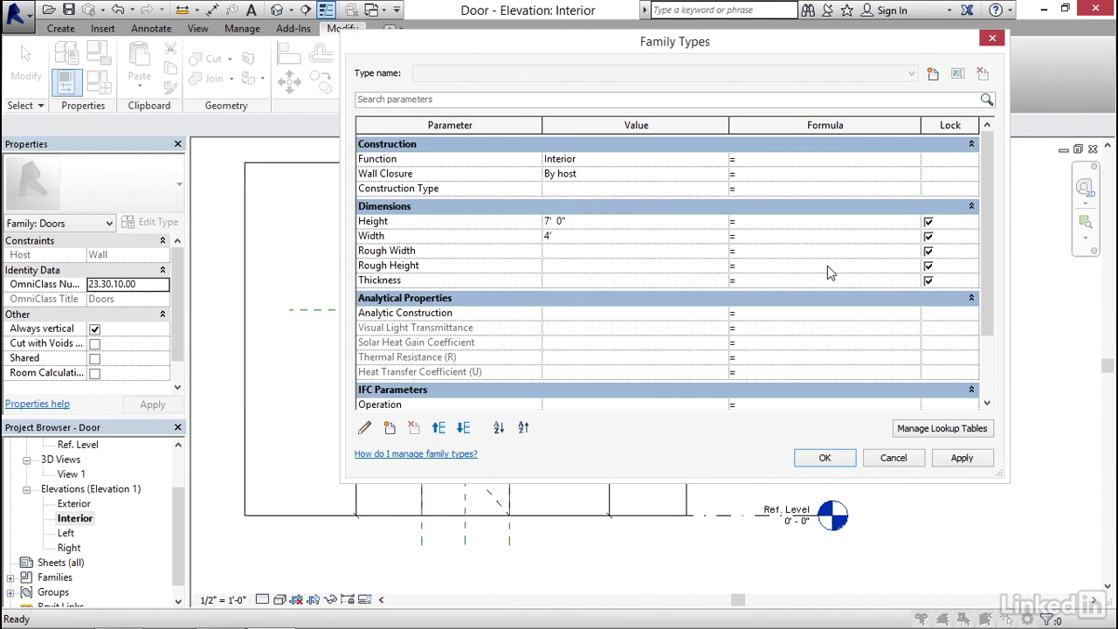
pyautogui.click(962, 458)
pyautogui.click(821, 460)
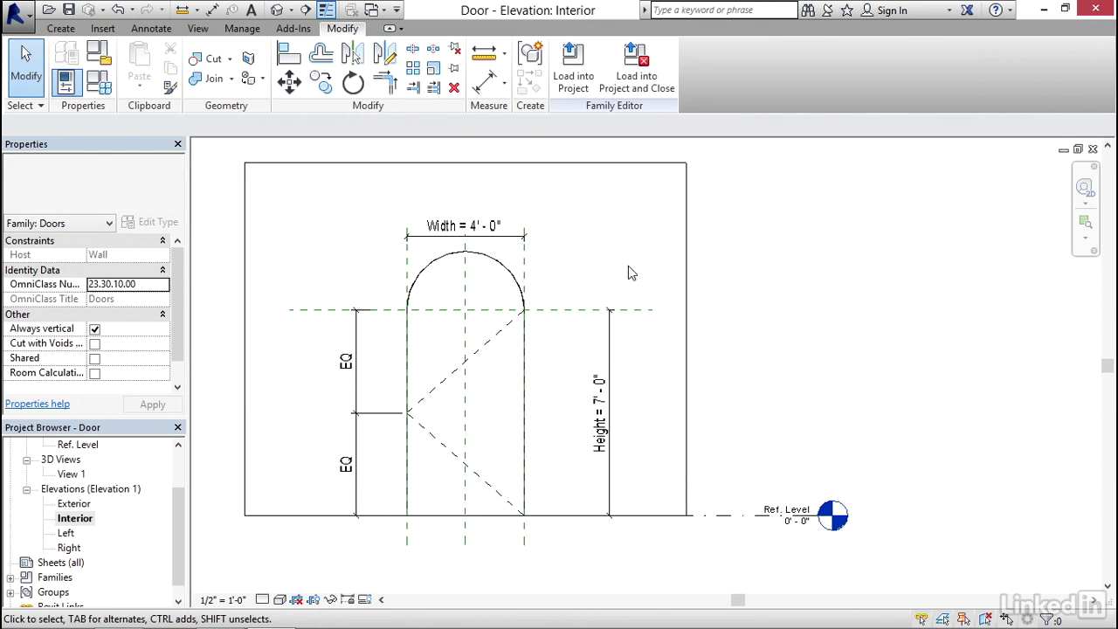
pyautogui.click(277, 9)
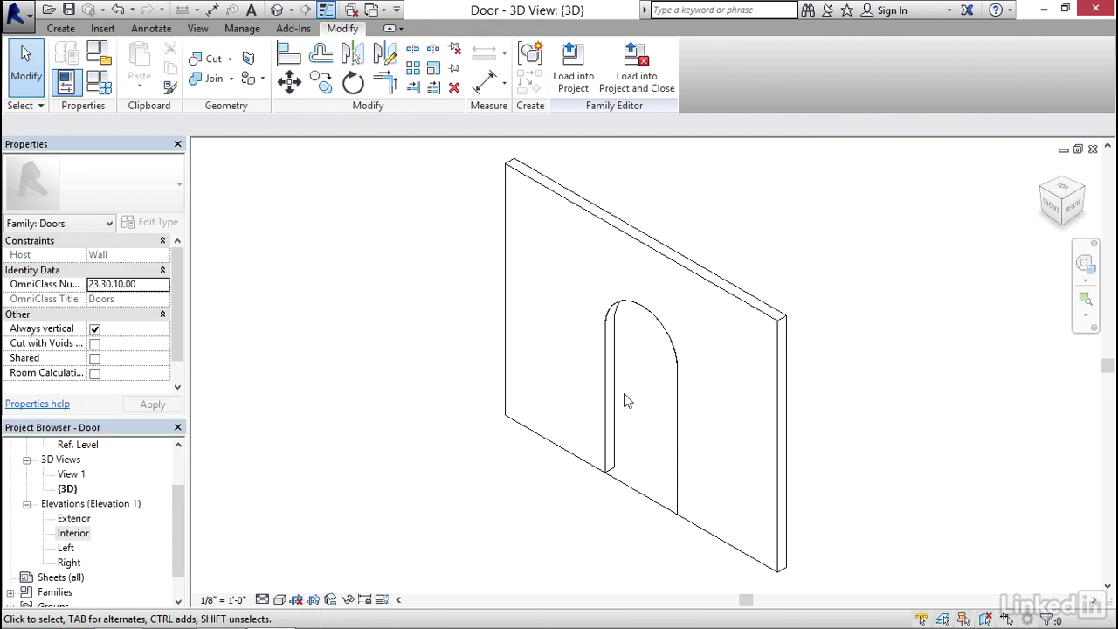
pyautogui.moveTo(429, 259); pyautogui.dragTo(394, 259, button='middle')
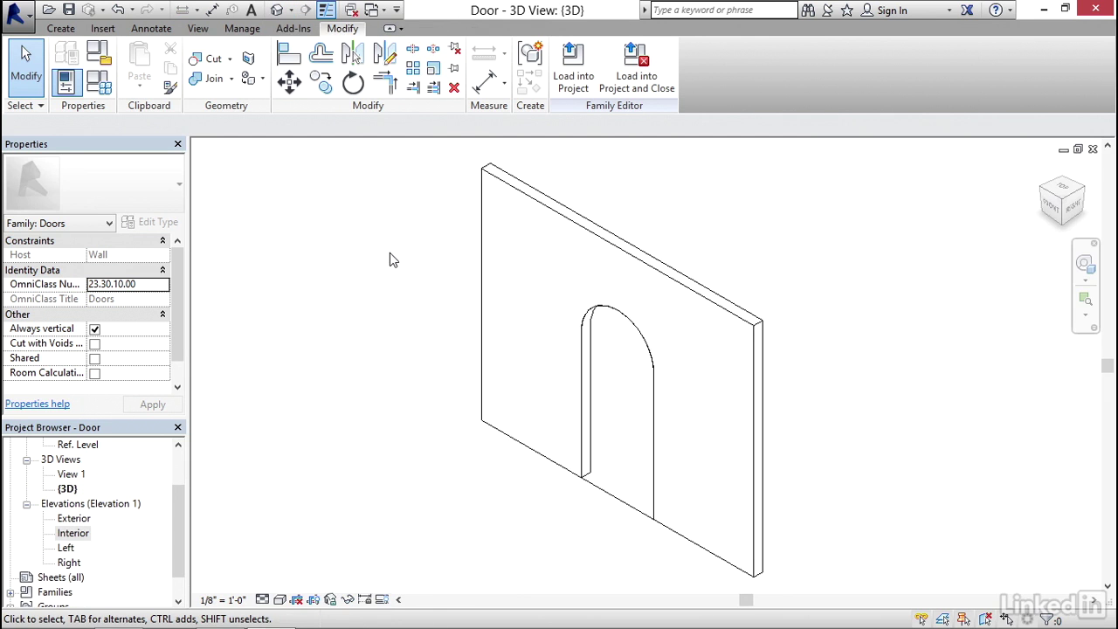
# Step: Create a new project from the Architectural Template
pyautogui.click(15, 18)
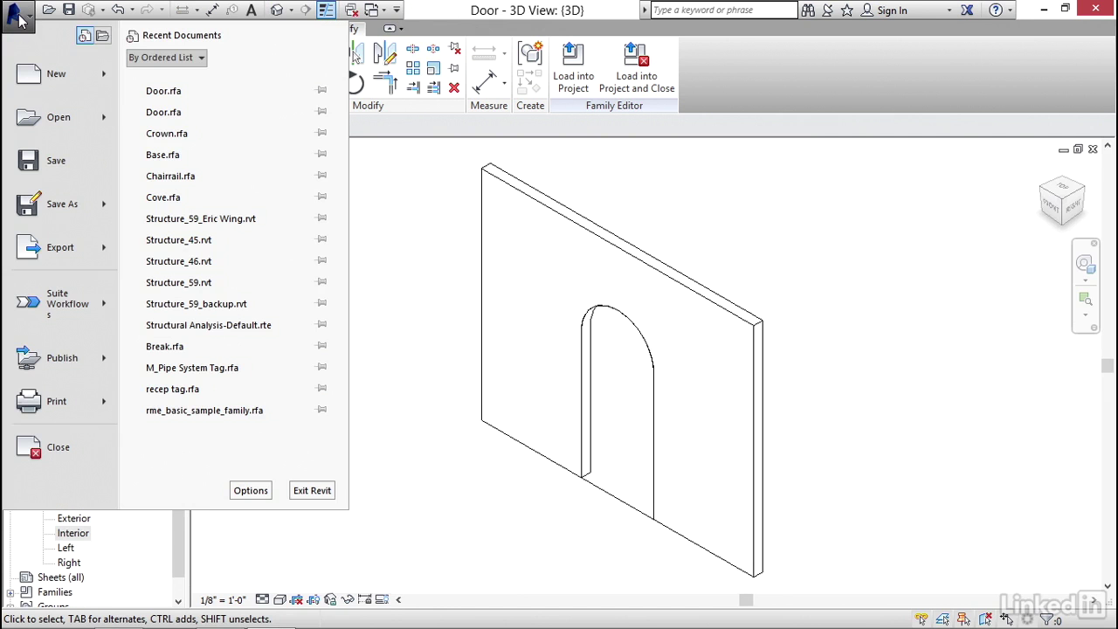
pyautogui.moveTo(46, 80)
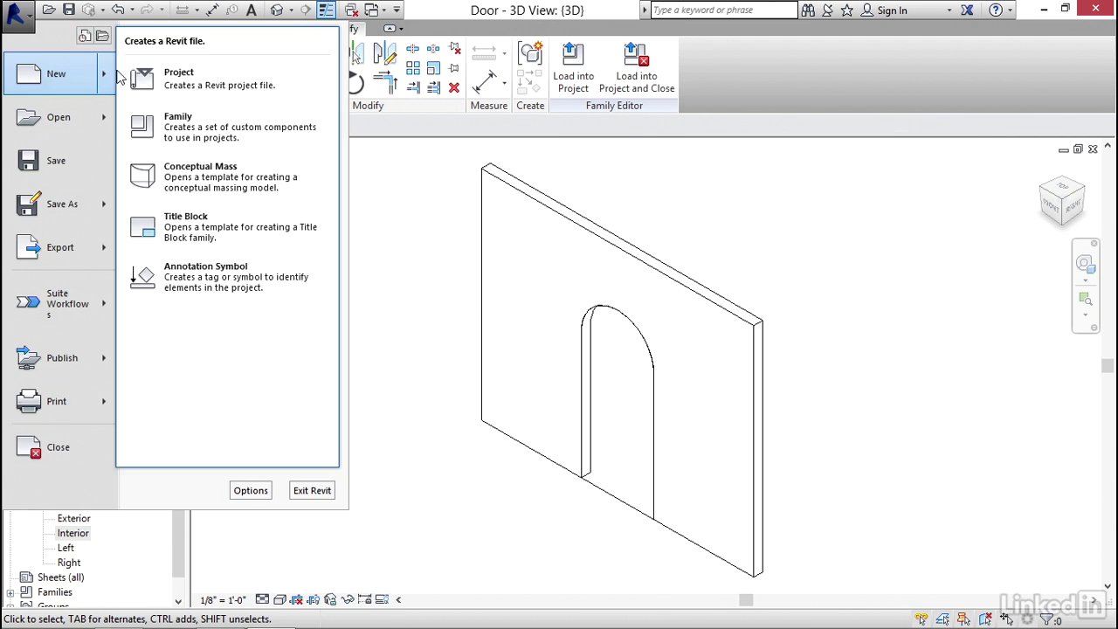
pyautogui.click(196, 83)
pyautogui.click(387, 190)
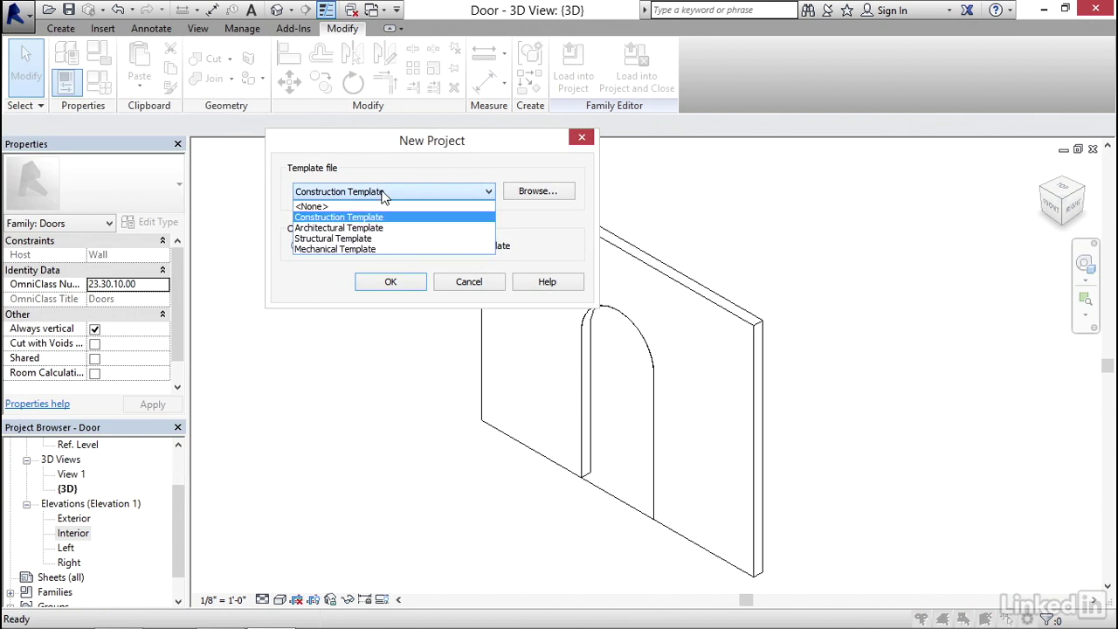
pyautogui.click(349, 228)
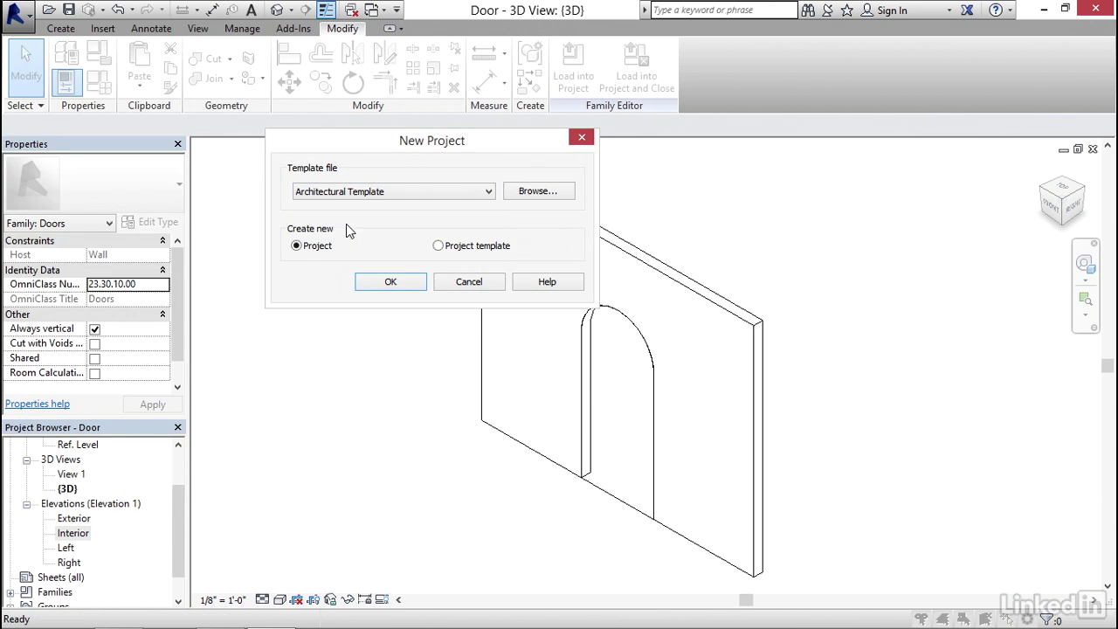
pyautogui.click(407, 287)
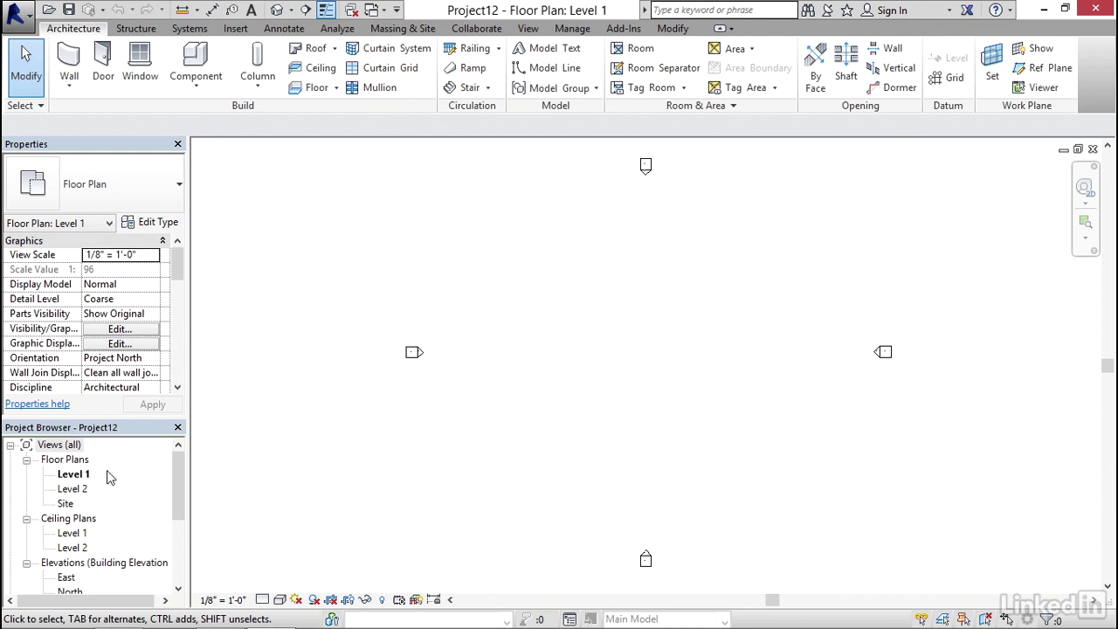
# Step: Draw one horizontal wall on Level 1, then return to the Door family window
pyautogui.click(70, 58)
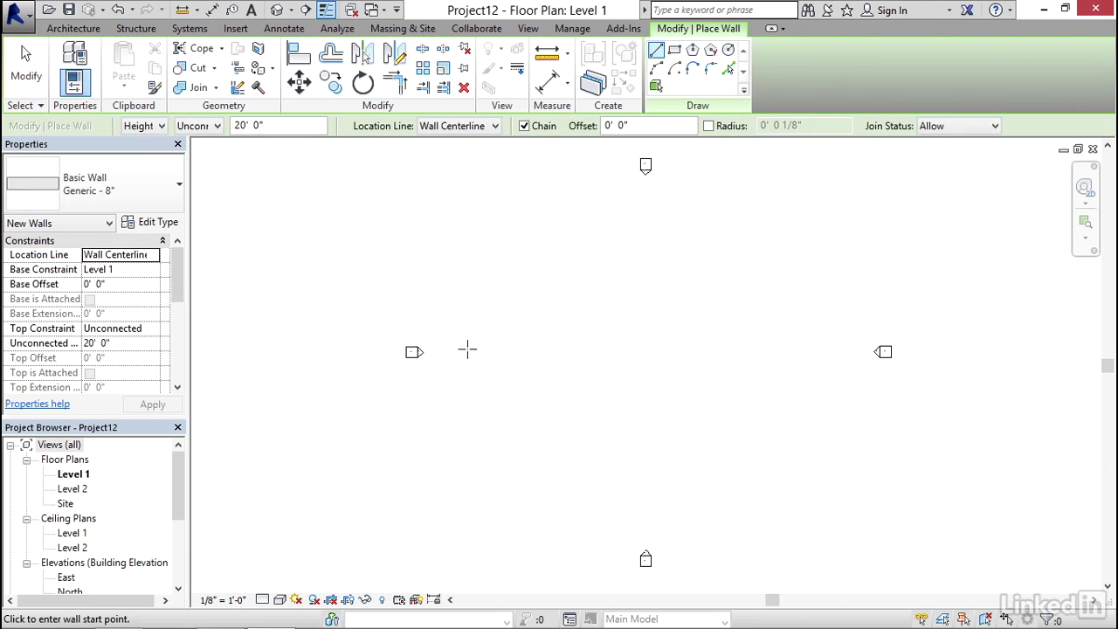
pyautogui.click(491, 319)
pyautogui.click(651, 319)
pyautogui.press('Escape')
pyautogui.press('Escape')
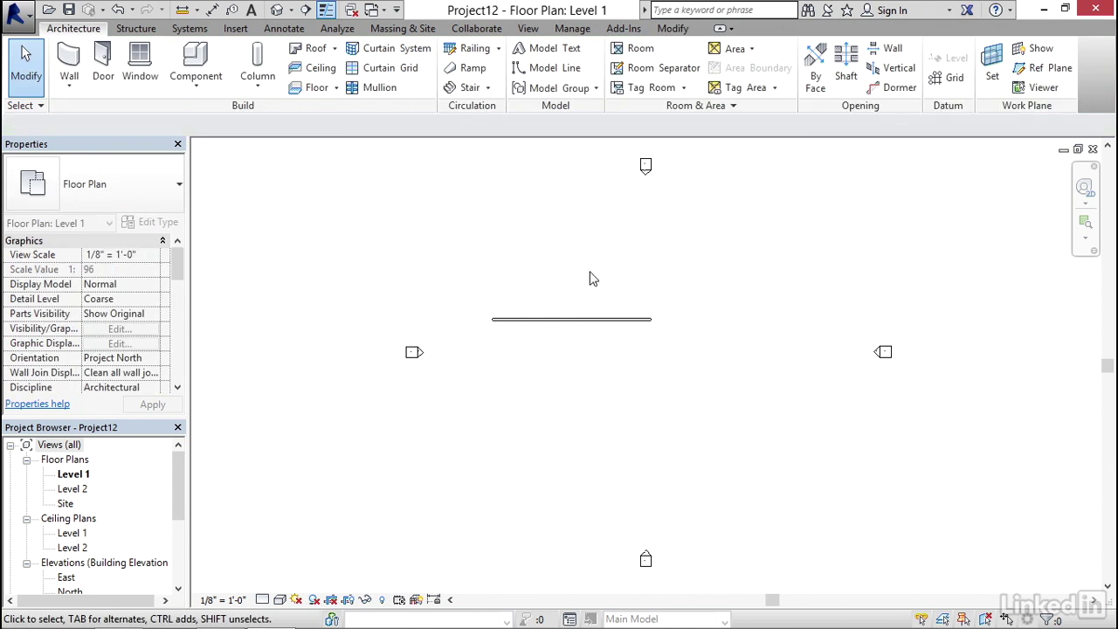
pyautogui.scroll(1, 589, 278)
pyautogui.moveTo(565, 293); pyautogui.dragTo(566, 303, button='middle')
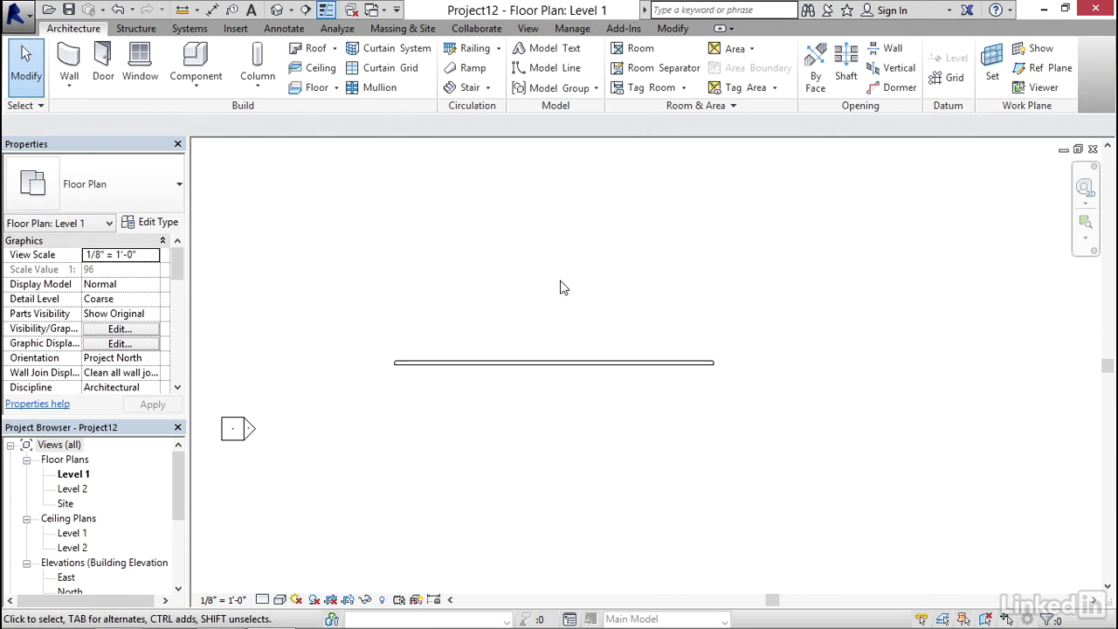
pyautogui.hotkey('ctrl', 'Tab')
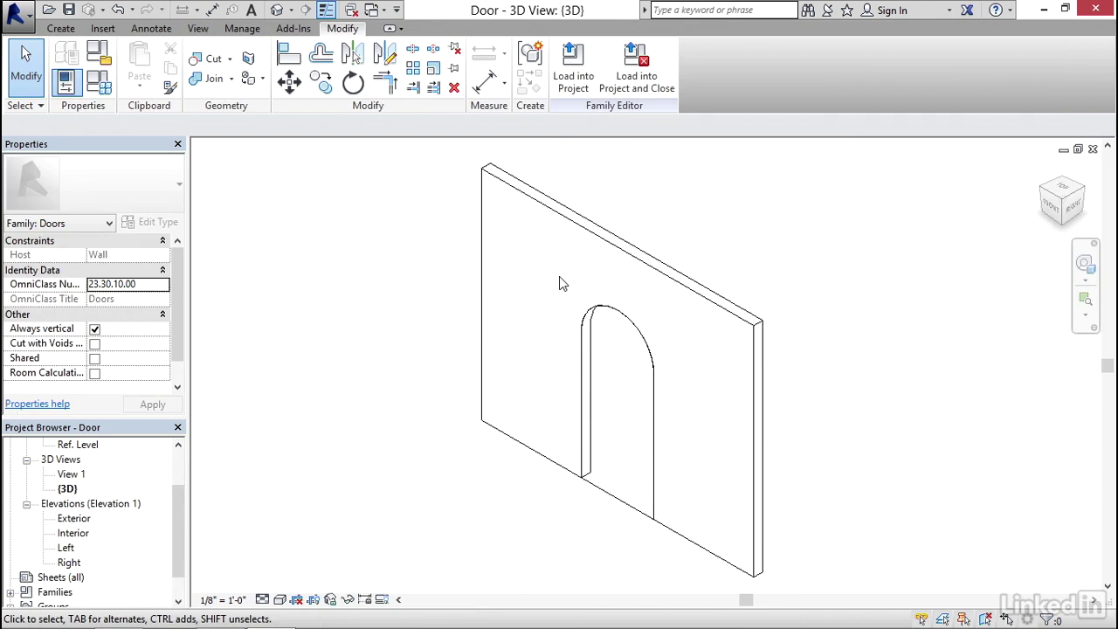
# Step: Load the Door family into Project12 and place it, tagged 1, in the Level 1 wall
pyautogui.click(576, 80)
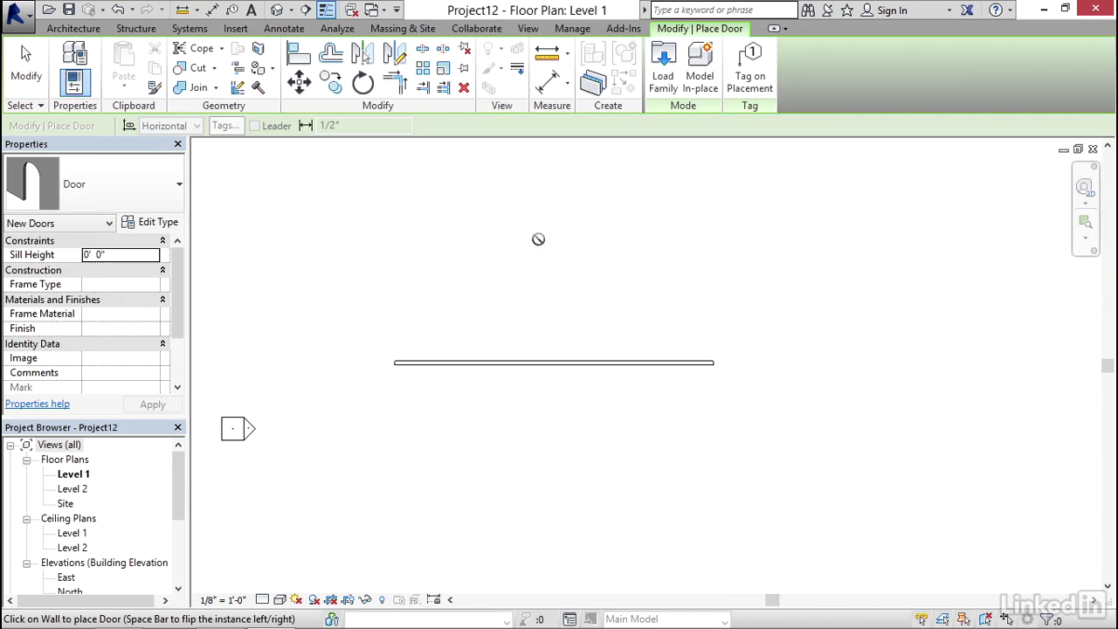
pyautogui.scroll(1, 607, 285)
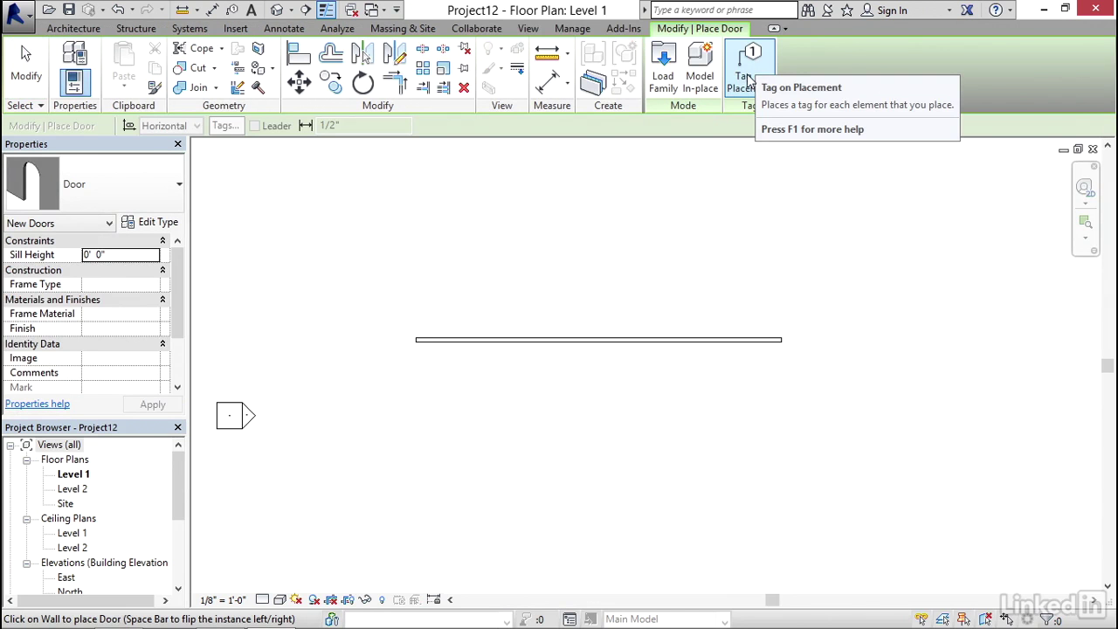
pyautogui.scroll(3, 575, 337)
pyautogui.click(574, 337)
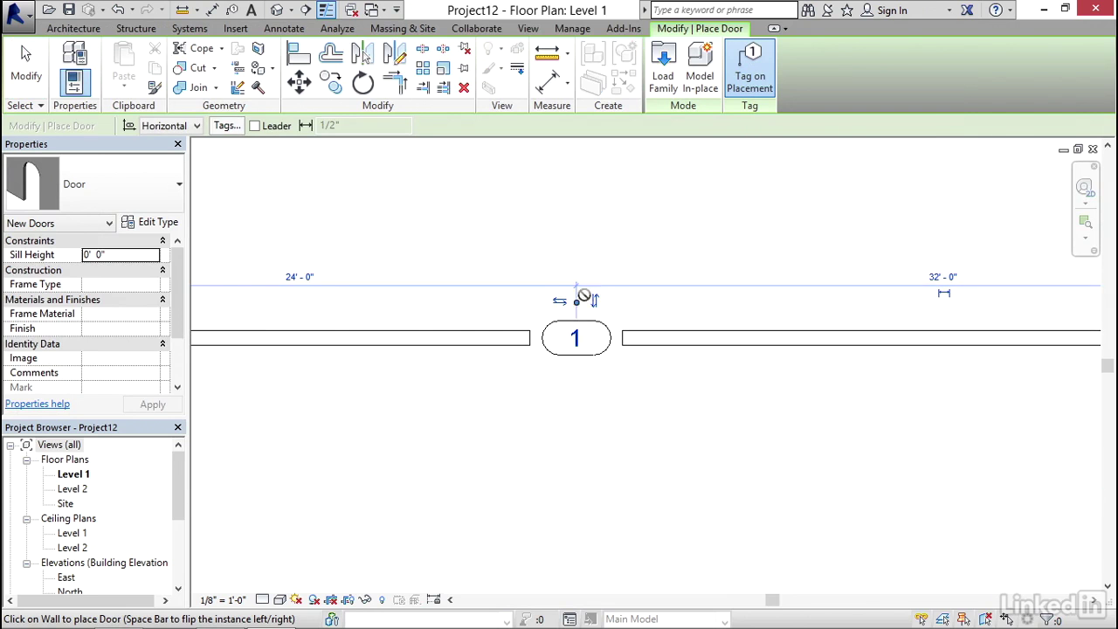
pyautogui.press('Escape')
pyautogui.press('Escape')
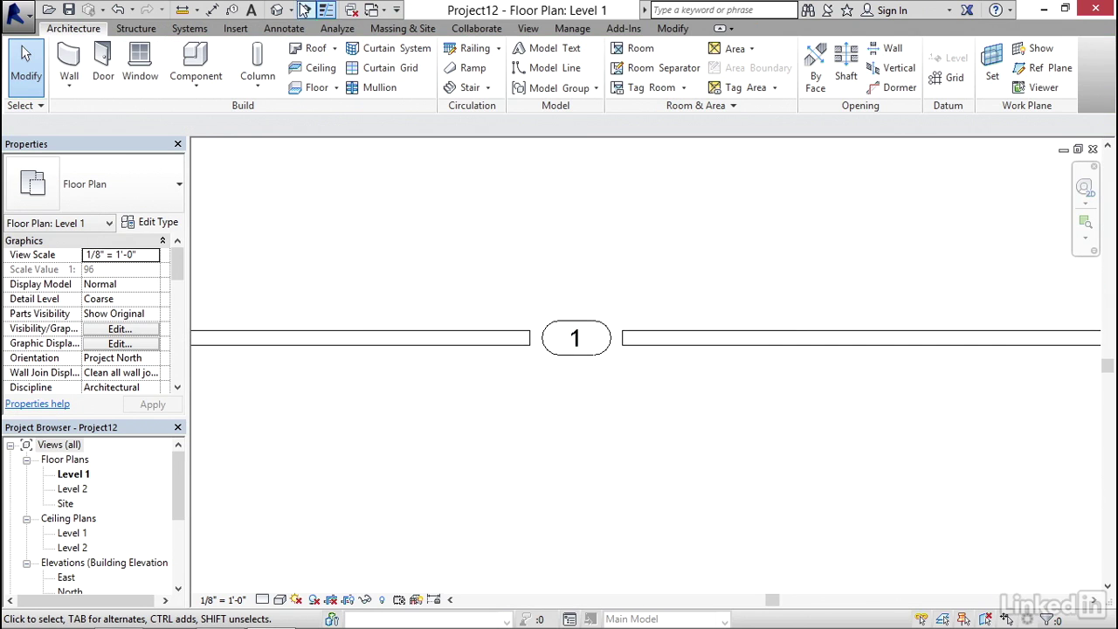
# Step: Switch to the default 3D view and zoom in on the arched door opening in the wall
pyautogui.click(276, 9)
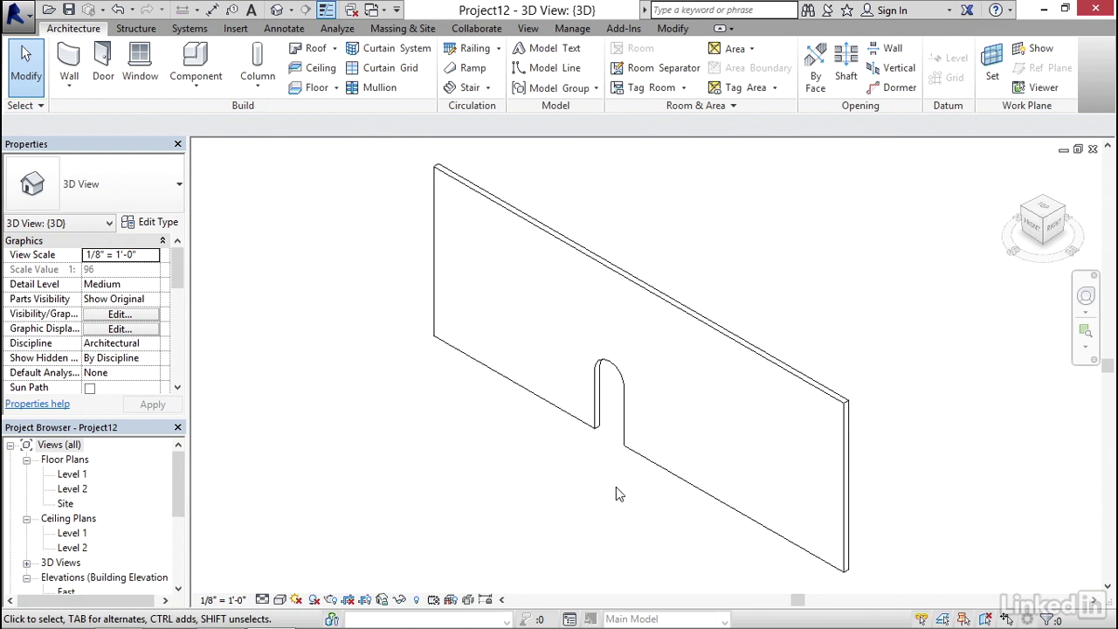
pyautogui.scroll(5, 615, 493)
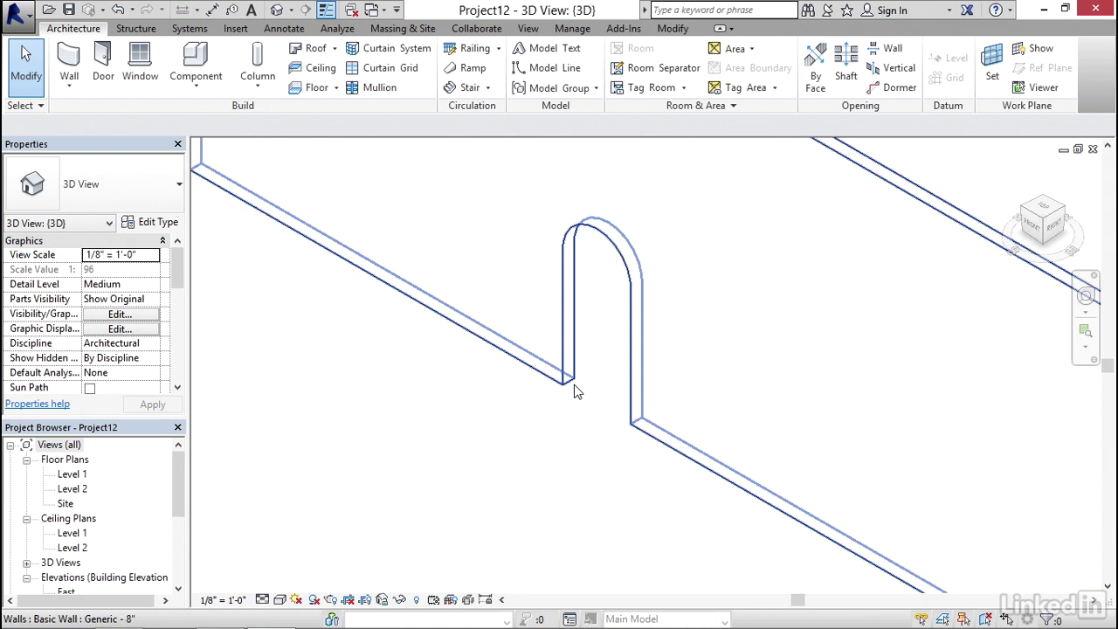